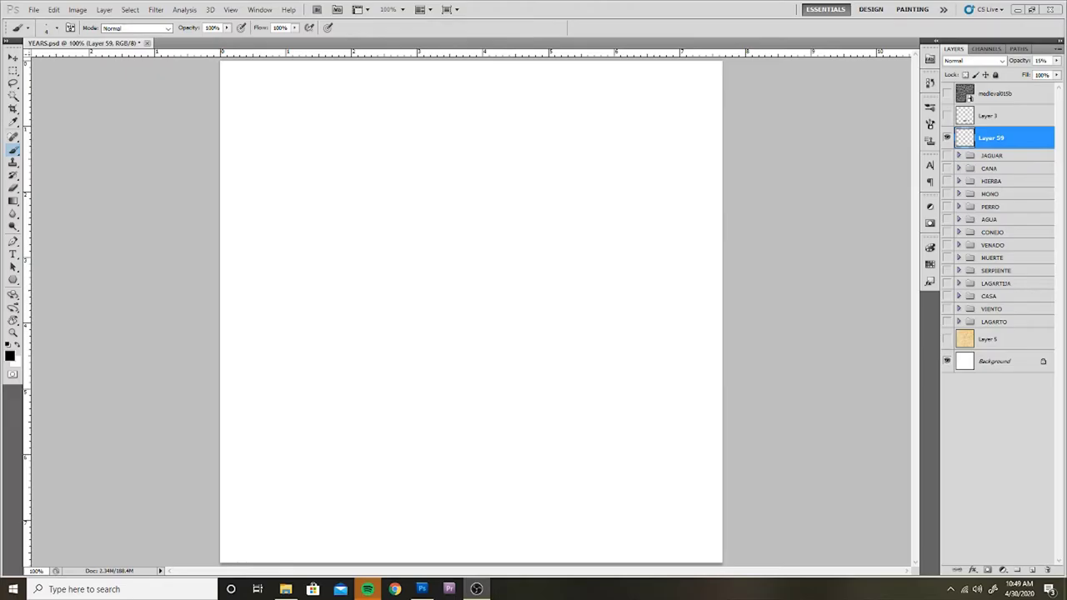
- Sketch the eagle's curled beak and lower jaw in light grey, then shift the sketch right
left_click(864, 289)
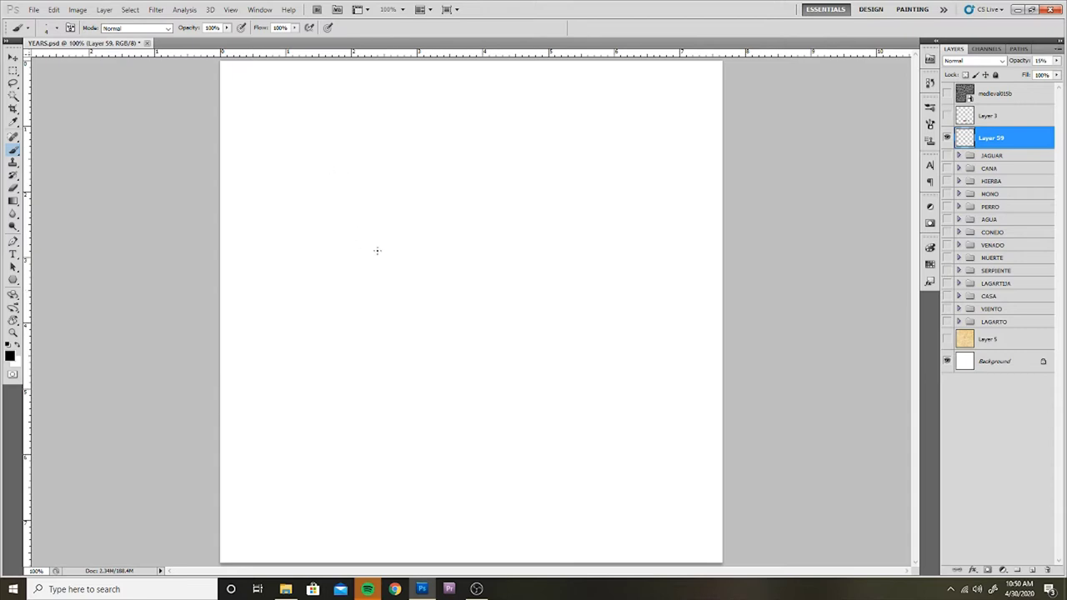
mouse_move(377, 250)
left_mouse_down()
mouse_move(374, 235)
mouse_move(398, 250)
mouse_move(301, 267)
mouse_move(278, 323)
mouse_move(293, 337)
mouse_move(404, 332)
left_mouse_up()
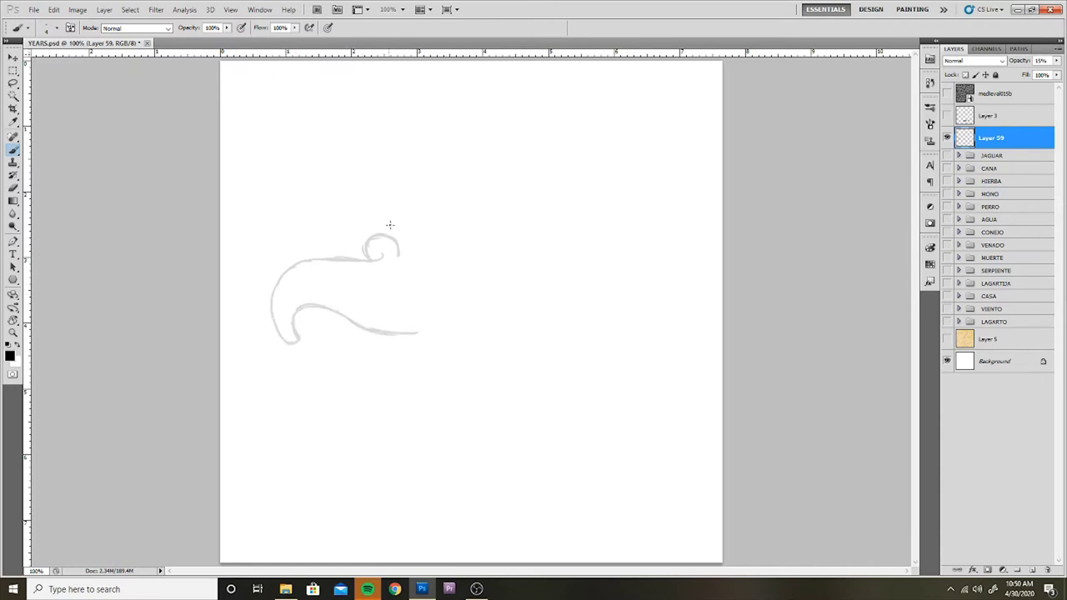
mouse_move(399, 252)
left_mouse_down()
mouse_move(409, 305)
mouse_move(433, 317)
mouse_move(348, 336)
mouse_move(331, 352)
mouse_move(390, 359)
mouse_move(457, 341)
mouse_move(413, 313)
left_mouse_up()
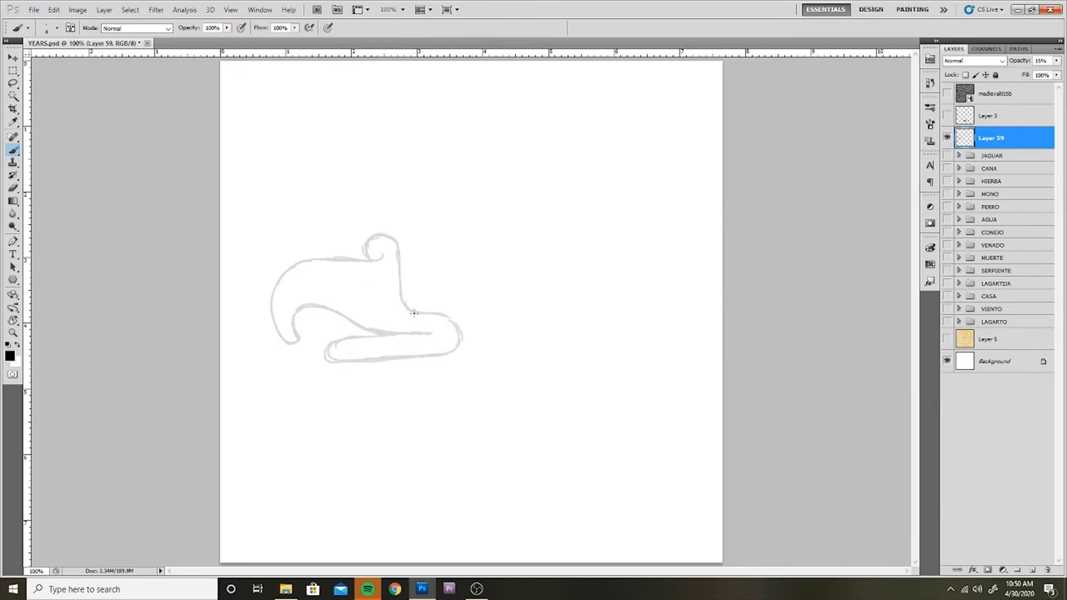
key("v")
mouse_move(426, 268)
left_mouse_down()
mouse_move(519, 261)
mouse_move(497, 270)
left_mouse_up()
key("b")
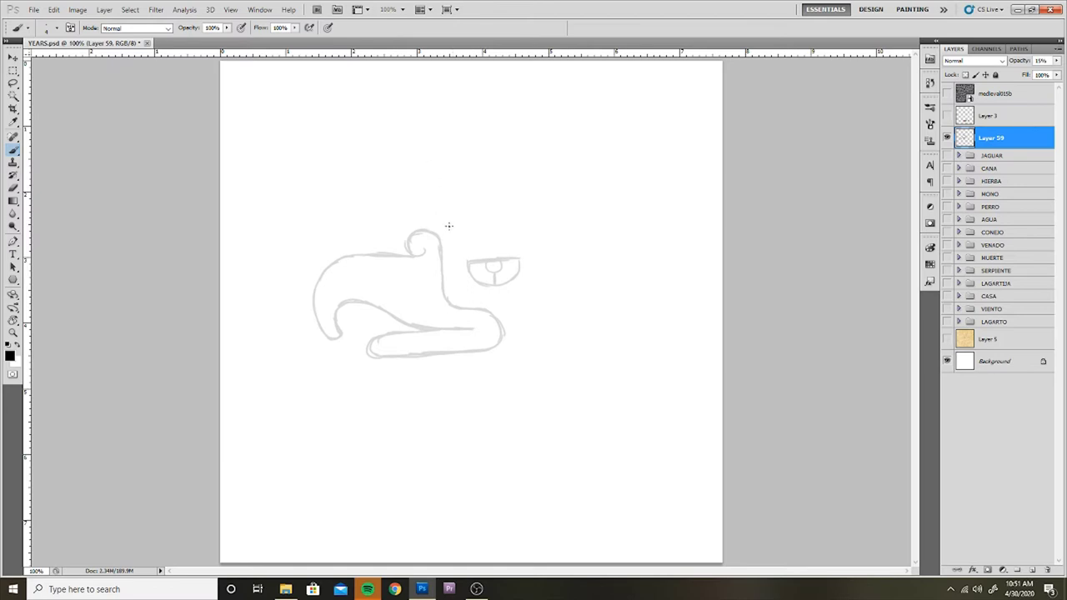
- Sketch the back of the head rising from the neck and the lower feathers
mouse_move(443, 238)
left_mouse_down()
mouse_move(455, 190)
mouse_move(466, 185)
mouse_move(472, 223)
mouse_move(514, 167)
mouse_move(526, 174)
mouse_move(498, 223)
mouse_move(581, 166)
mouse_move(588, 195)
mouse_move(530, 237)
mouse_move(611, 209)
mouse_move(598, 238)
mouse_move(558, 252)
mouse_move(653, 250)
mouse_move(607, 276)
mouse_move(566, 276)
mouse_move(627, 283)
mouse_move(662, 306)
mouse_move(573, 308)
mouse_move(567, 335)
mouse_move(608, 342)
left_mouse_up()
mouse_move(576, 310)
left_mouse_down()
mouse_move(623, 316)
mouse_move(587, 344)
left_mouse_up()
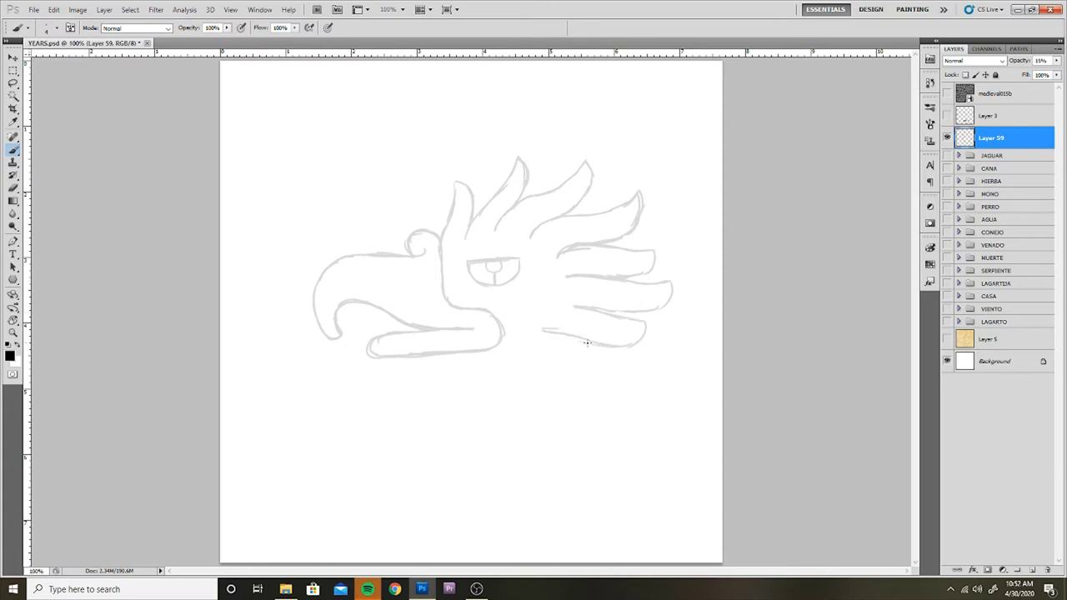
mouse_move(504, 353)
left_mouse_down()
mouse_move(572, 341)
mouse_move(579, 372)
mouse_move(542, 364)
mouse_move(585, 375)
left_mouse_up()
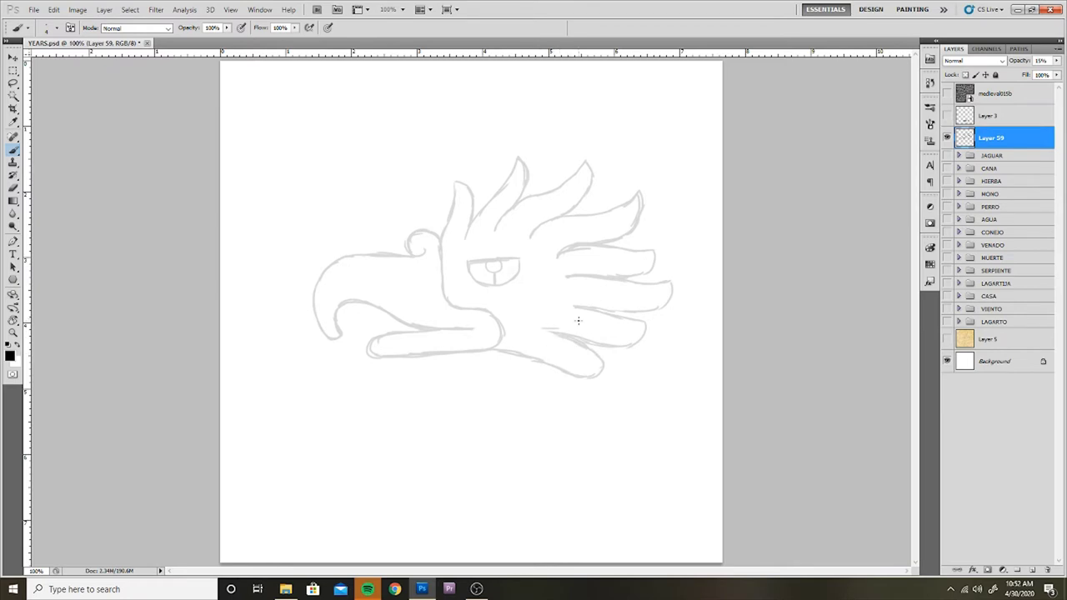
- Scale the grey eagle sketch up to about 107%
key("ctrl+t")
left_click_drag(576, 230, 623, 237)
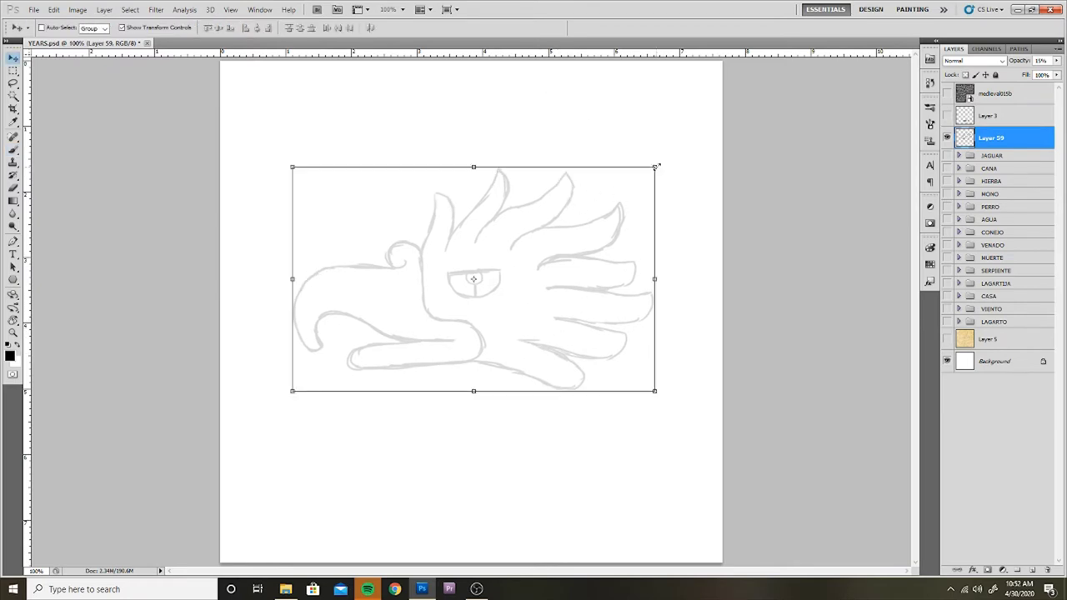
key("Return")
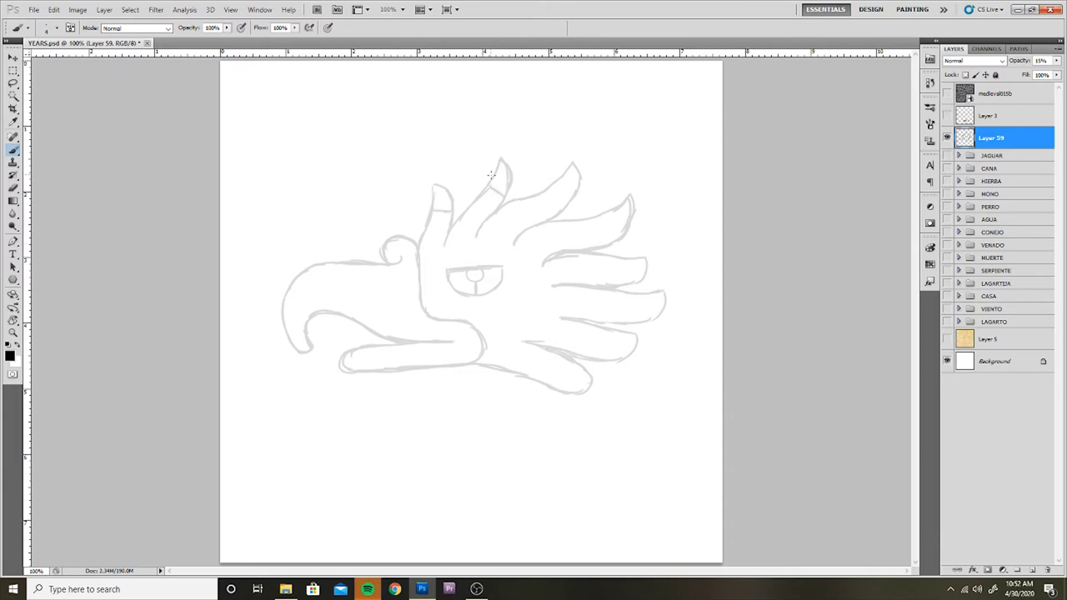
- Draw curved bands around the eye and across the neck, redoing a first attempt
mouse_move(552, 184)
left_mouse_down()
mouse_move(609, 244)
mouse_move(627, 325)
mouse_move(549, 387)
left_mouse_up()
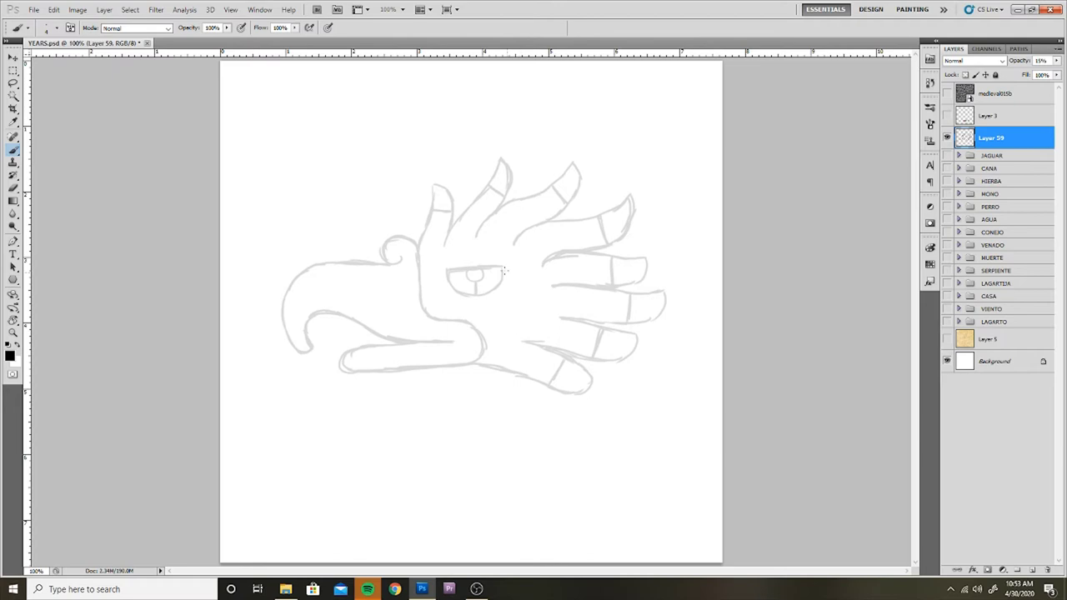
left_click_drag(512, 200, 529, 217)
left_click_drag(461, 220, 486, 213)
key("ctrl+alt+z")
key("ctrl+alt+z")
key("ctrl+alt+z")
key("ctrl+alt+z")
key("ctrl+alt+z")
key("ctrl+alt+z")
key("ctrl+alt+z")
left_click_drag(421, 284, 474, 323)
left_click_drag(425, 231, 470, 255)
left_click_drag(447, 200, 472, 265)
left_click_drag(450, 230, 486, 257)
left_click_drag(482, 295, 490, 368)
left_click_drag(504, 282, 506, 303)
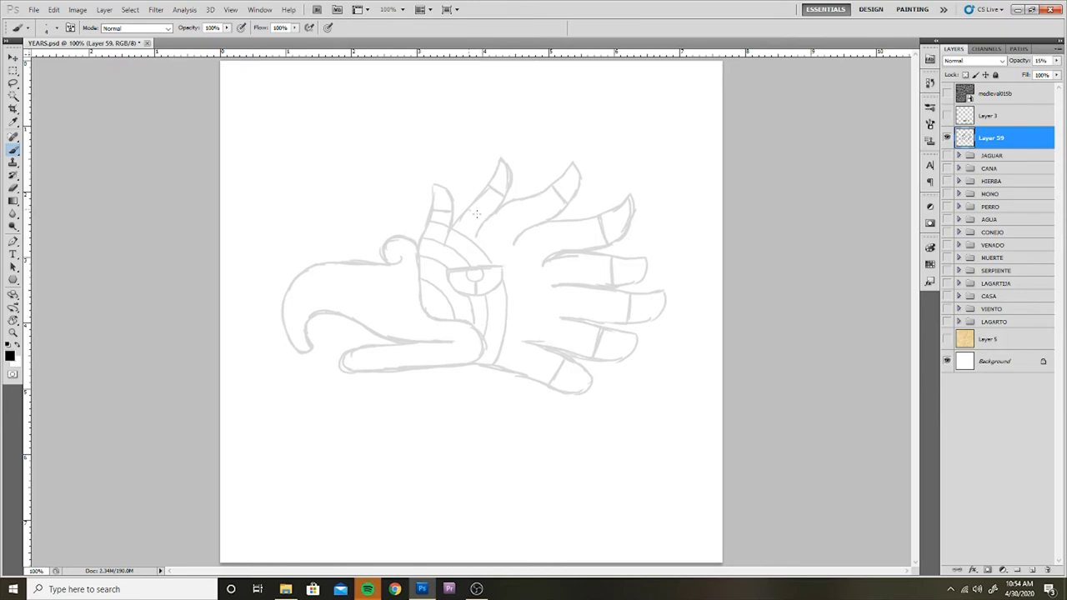
- Add long curved bands behind the eye and short segment lines across the feathers
mouse_move(476, 214)
left_mouse_down()
mouse_move(491, 231)
mouse_move(518, 371)
left_mouse_up()
mouse_move(480, 197)
left_mouse_down()
mouse_move(549, 321)
mouse_move(539, 380)
left_mouse_up()
left_click_drag(550, 334, 594, 344)
left_click_drag(550, 307, 625, 301)
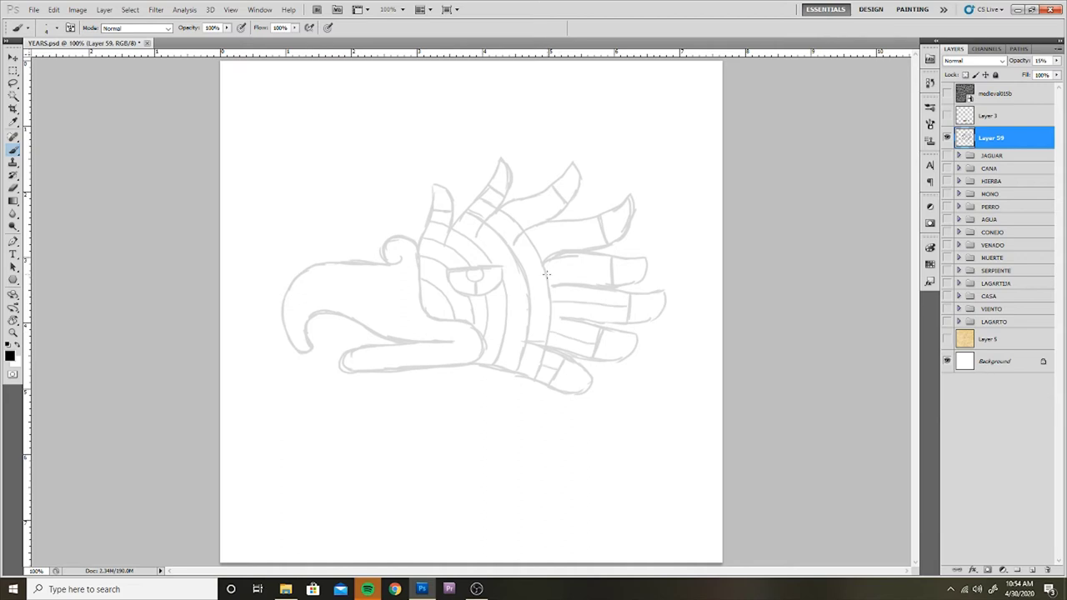
left_click_drag(542, 279, 613, 267)
left_click_drag(535, 245, 600, 232)
left_click_drag(517, 220, 545, 201)
left_click_drag(536, 207, 557, 197)
- Add a new Layer 60 for inking and zoom in to 149%
scroll(476, 313, "down", 3)
key("ctrl+t")
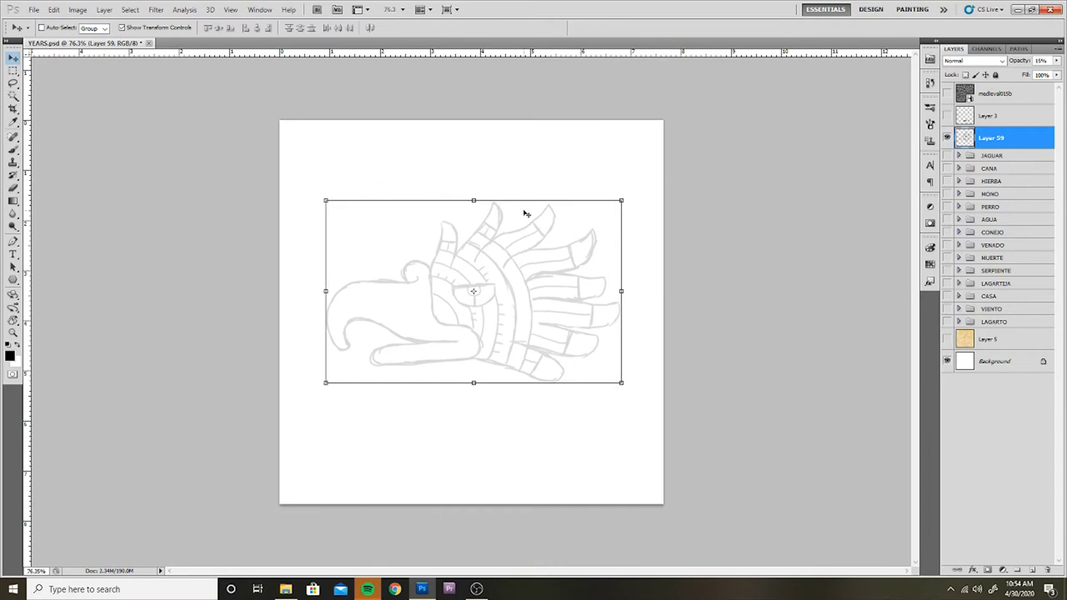
key("Escape")
left_click(1031, 570)
scroll(376, 219, "up", 1)
scroll(376, 218, "up", 1)
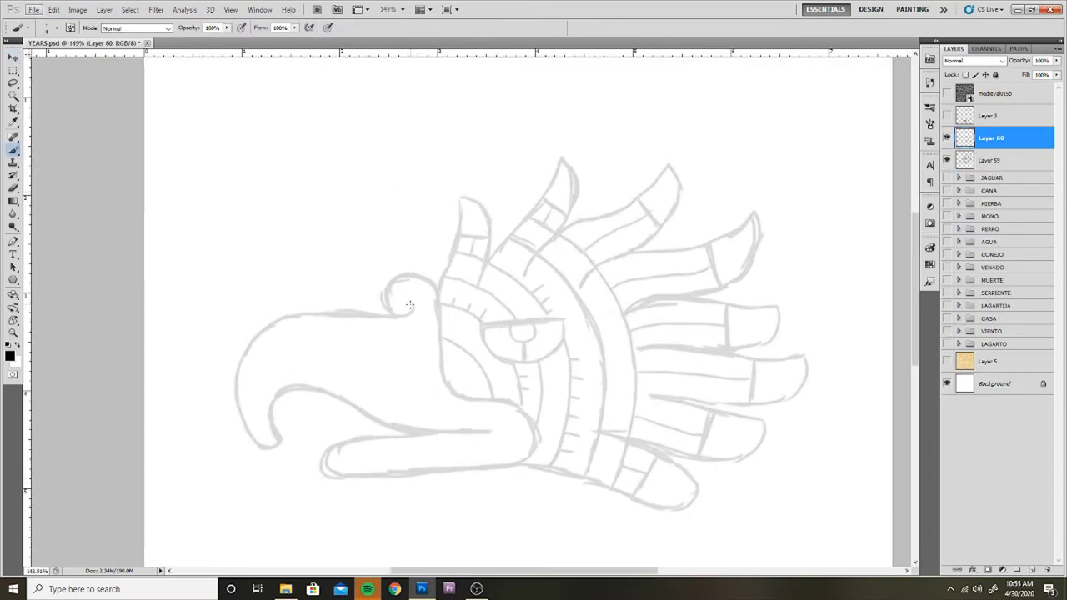
- Ink the beak curl, upper beak, lower jaw, eye outline and pupil in black
mouse_move(413, 307)
left_mouse_down()
mouse_move(388, 286)
mouse_move(521, 410)
mouse_move(509, 470)
mouse_move(325, 463)
mouse_move(382, 438)
mouse_move(488, 432)
left_mouse_up()
mouse_move(271, 432)
left_mouse_down()
mouse_move(300, 387)
mouse_move(421, 433)
left_mouse_up()
mouse_move(272, 432)
left_mouse_down()
mouse_move(246, 429)
mouse_move(268, 325)
mouse_move(390, 315)
left_mouse_up()
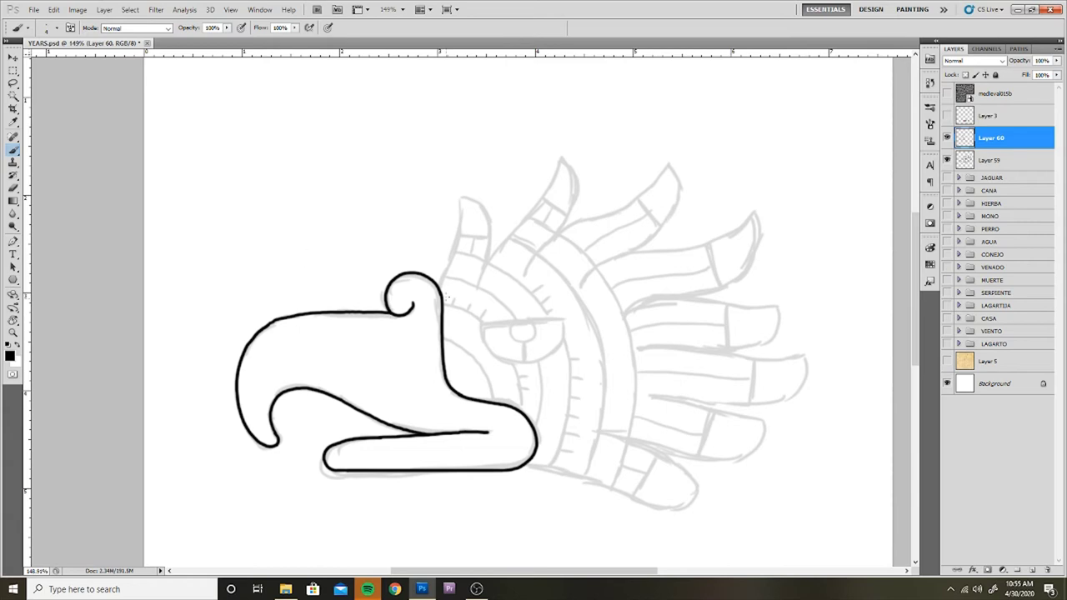
mouse_move(482, 320)
left_mouse_down()
mouse_move(563, 321)
mouse_move(546, 358)
mouse_move(563, 323)
mouse_move(527, 344)
mouse_move(521, 322)
left_mouse_up()
key("ctrl+z")
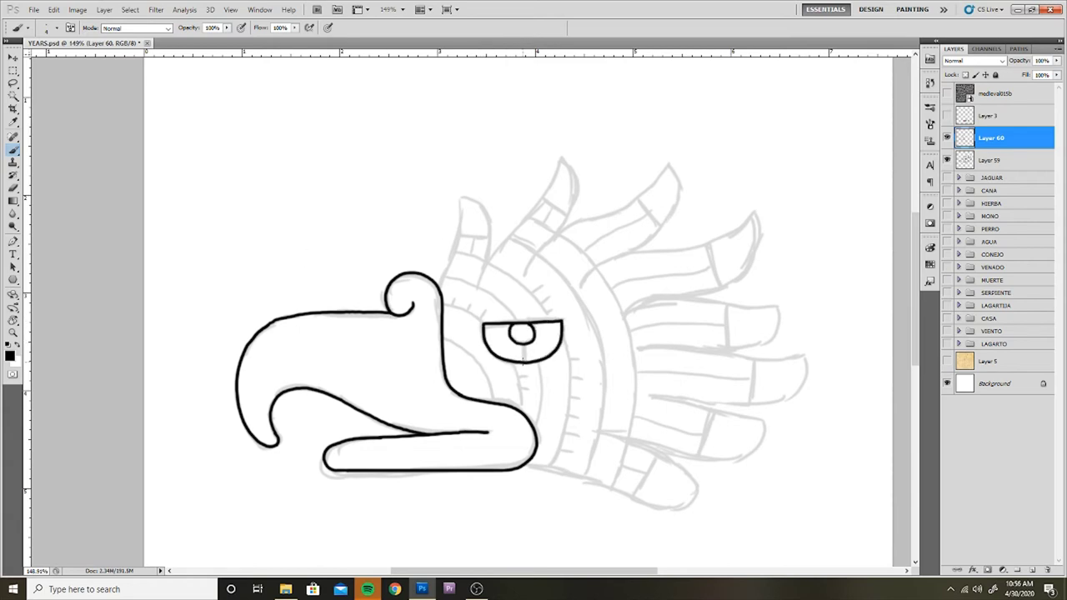
left_click_drag(522, 360, 522, 345)
- Ink black outlines of the first horn-shaped and upper feathers
mouse_move(441, 284)
left_mouse_down()
mouse_move(461, 202)
mouse_move(490, 217)
mouse_move(480, 286)
mouse_move(561, 164)
mouse_move(575, 177)
mouse_move(525, 280)
left_mouse_up()
left_click_drag(666, 164, 545, 247)
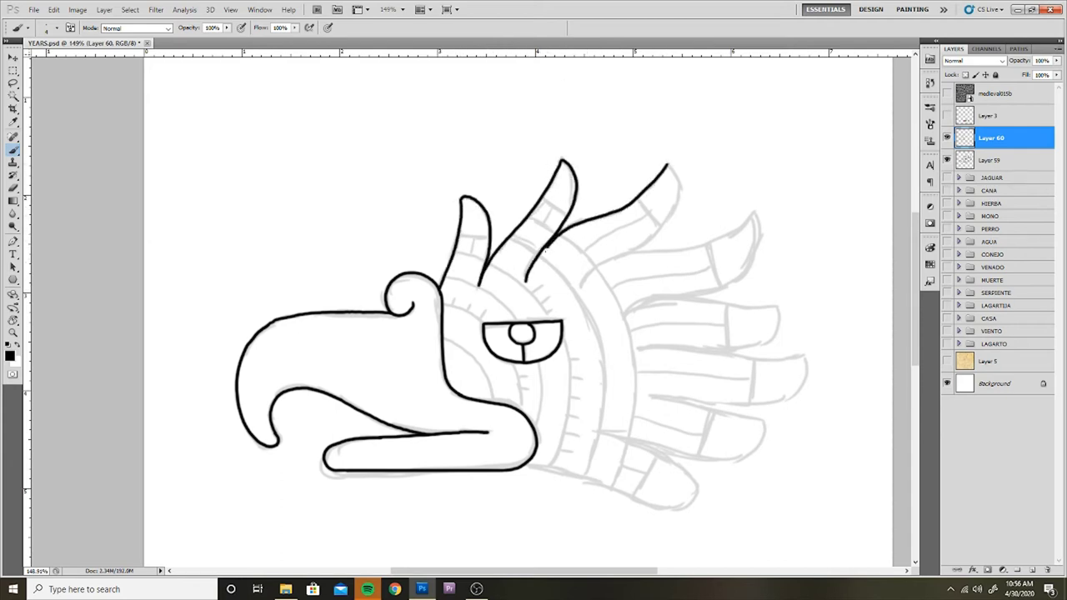
mouse_move(667, 164)
left_mouse_down()
mouse_move(679, 201)
mouse_move(643, 245)
mouse_move(580, 289)
left_mouse_up()
mouse_move(643, 258)
left_mouse_down()
mouse_move(461, 341)
mouse_move(385, 285)
mouse_move(490, 259)
left_mouse_up()
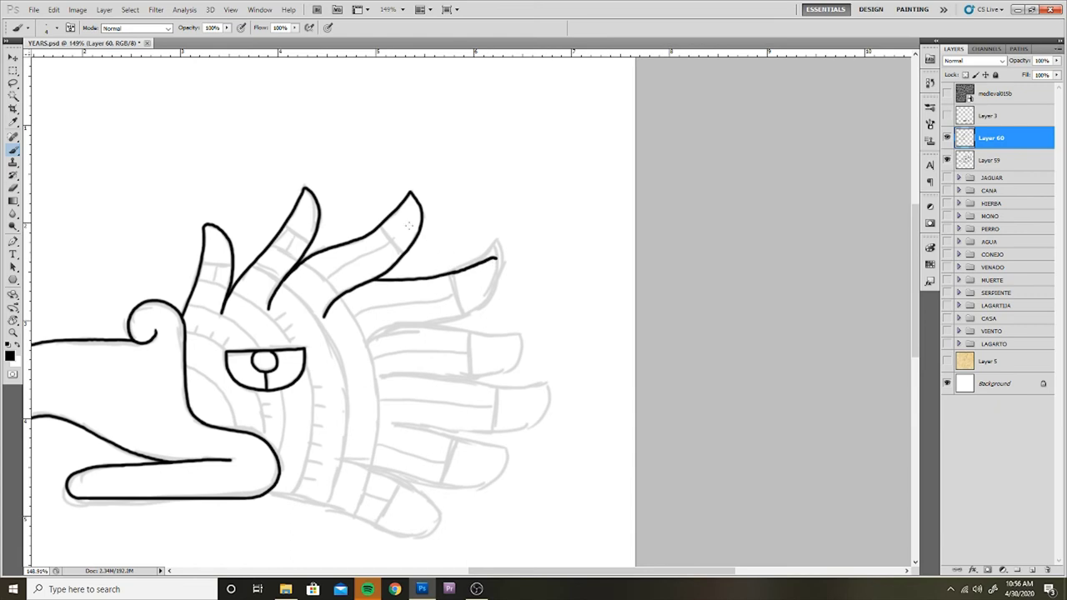
- Redraw the overlong feather edge shorter and ink the next feather's edges and curved tip
key("ctrl+z")
mouse_move(373, 280)
left_mouse_down()
mouse_move(446, 272)
mouse_move(497, 242)
mouse_move(644, 271)
mouse_move(611, 314)
left_mouse_up()
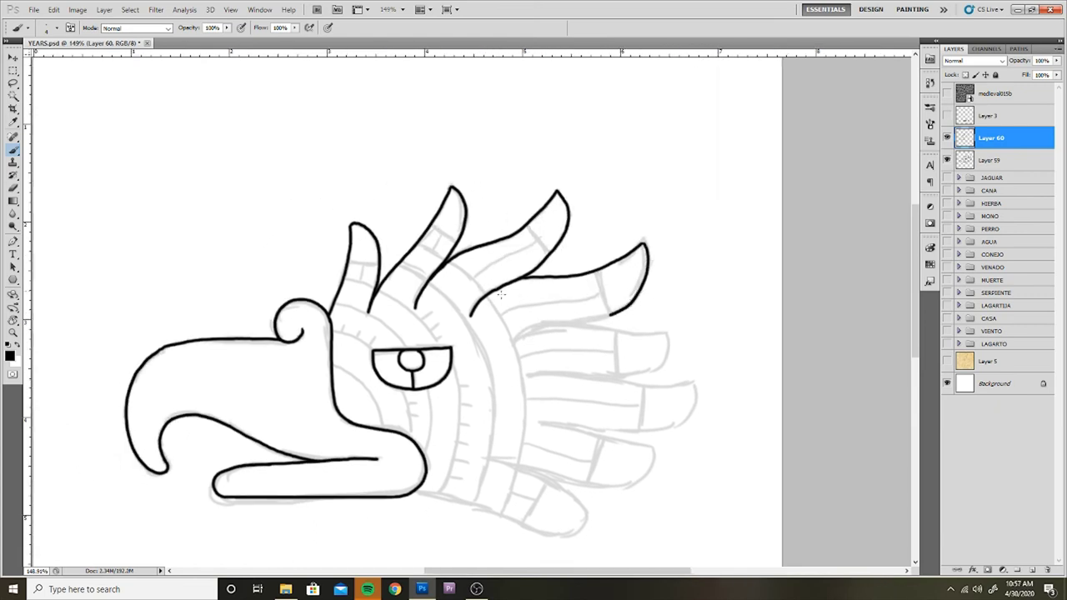
mouse_move(512, 340)
left_mouse_down()
mouse_move(615, 313)
mouse_move(669, 334)
left_mouse_up()
mouse_move(522, 377)
left_mouse_down()
mouse_move(630, 379)
mouse_move(671, 335)
left_mouse_up()
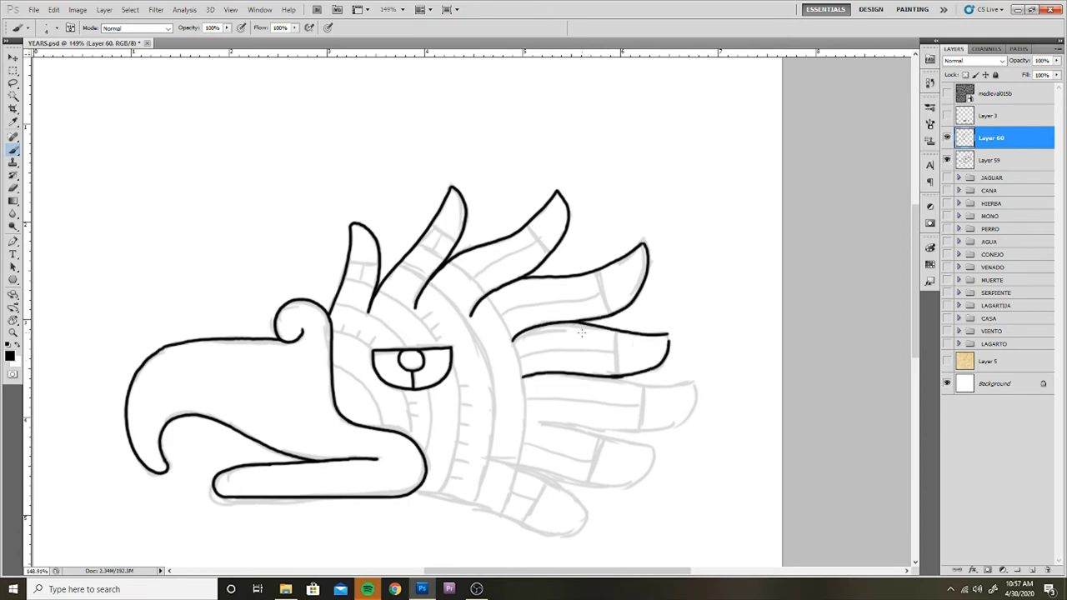
key("ctrl+z")
left_click_drag(624, 377, 668, 334)
left_click_drag(636, 376, 430, 339)
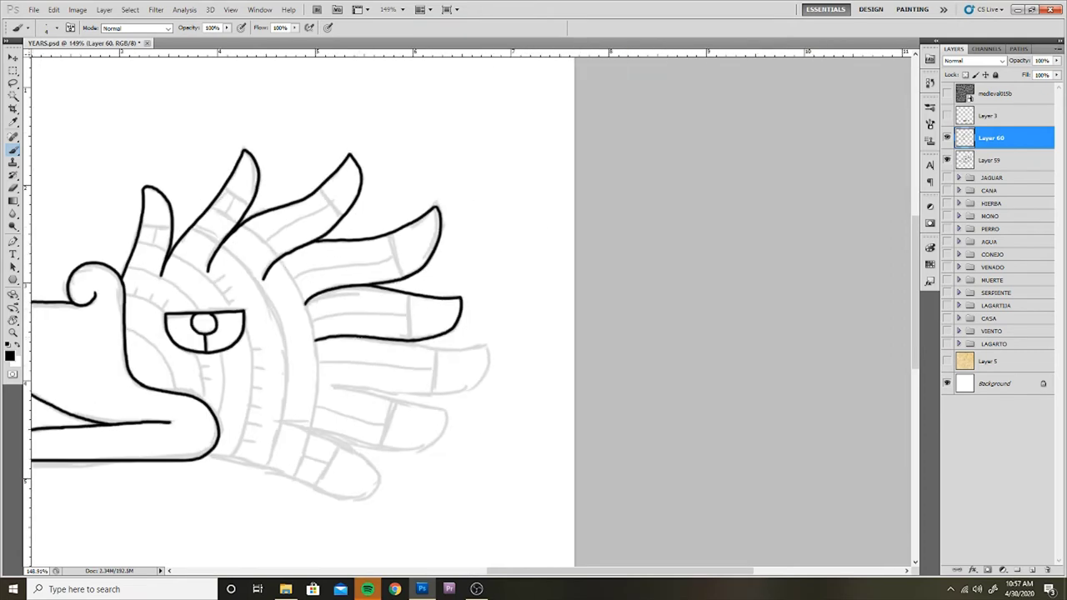
- Ink the outlines of the lower feathers, including the lowest one around its tip
left_click_drag(356, 337, 483, 344)
mouse_move(322, 385)
left_mouse_down()
mouse_move(457, 393)
mouse_move(483, 343)
mouse_move(373, 392)
mouse_move(447, 409)
left_mouse_up()
mouse_move(277, 420)
left_mouse_down()
mouse_move(408, 447)
mouse_move(447, 410)
left_mouse_up()
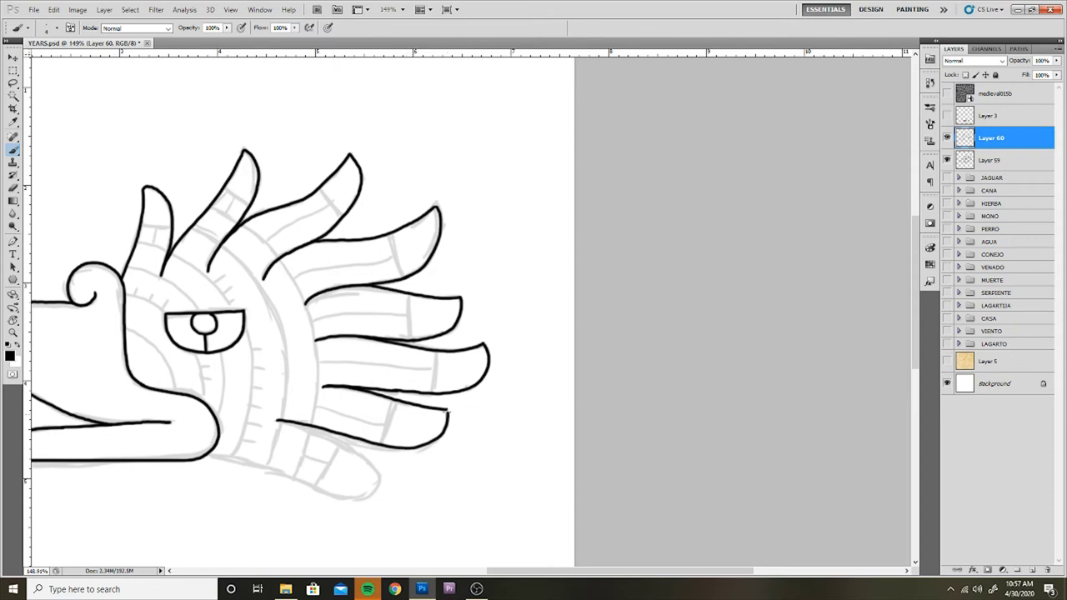
mouse_move(199, 458)
left_mouse_down()
mouse_move(254, 464)
mouse_move(351, 500)
left_mouse_up()
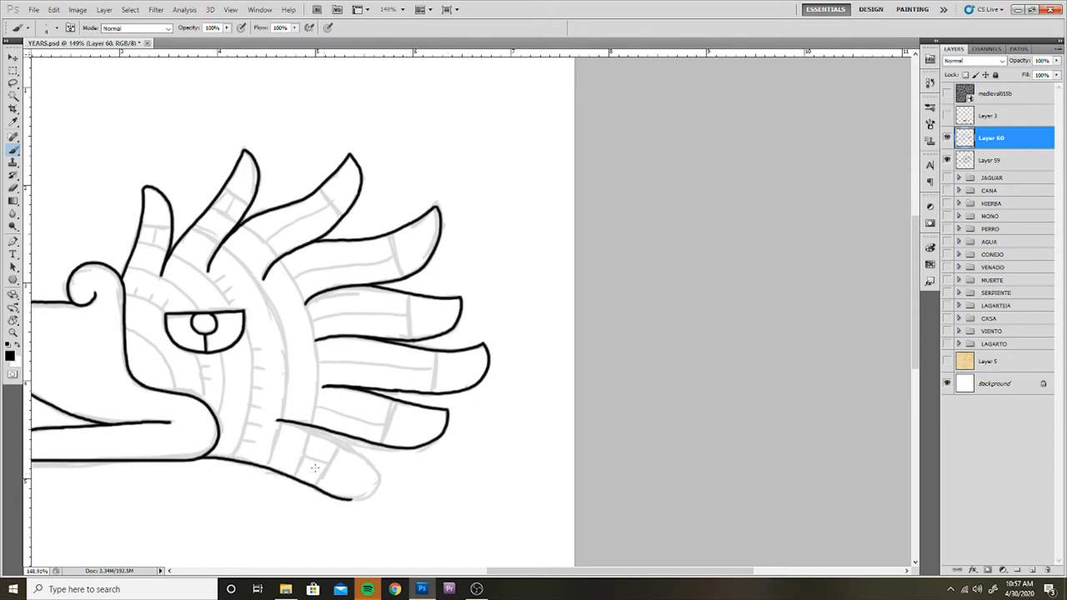
mouse_move(304, 425)
left_mouse_down()
mouse_move(382, 479)
mouse_move(342, 500)
left_mouse_up()
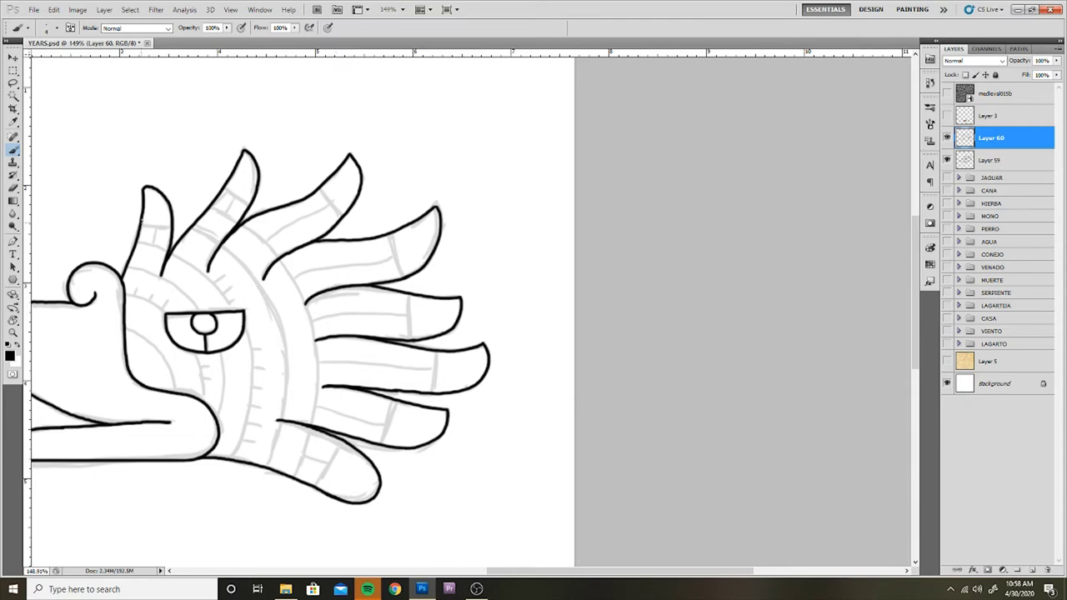
- Ink short black dividers across each feather tip
left_click_drag(141, 221, 170, 225)
left_click_drag(225, 189, 249, 204)
left_click_drag(321, 189, 403, 277)
left_click_drag(410, 340, 407, 289)
left_click_drag(433, 392, 434, 352)
left_click_drag(382, 444, 391, 400)
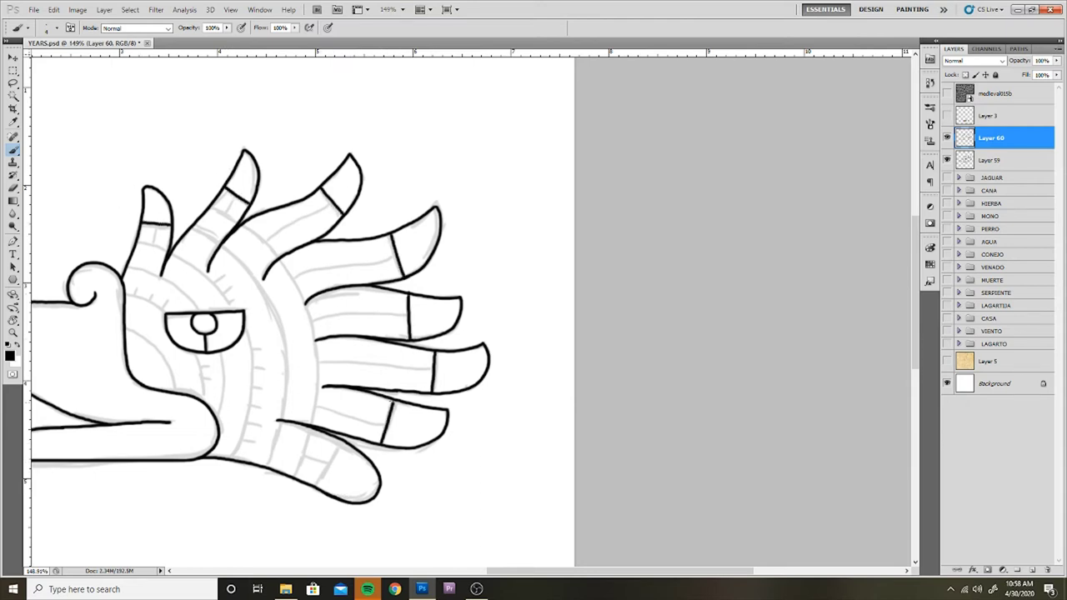
left_click_drag(318, 488, 341, 442)
- Ink divider strokes across the lower feathers
scroll(345, 428, "down", 1)
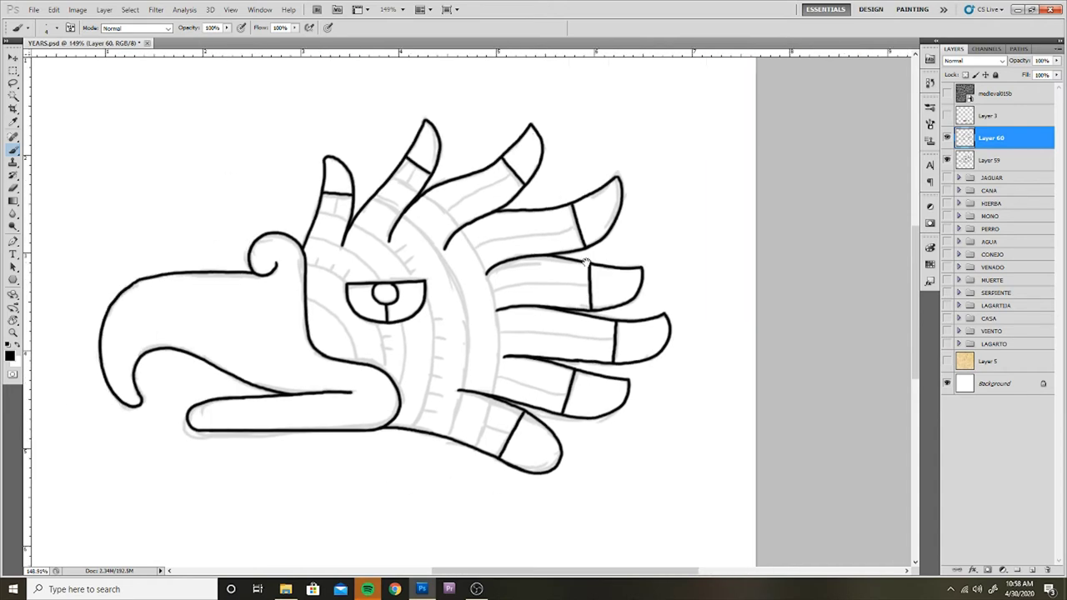
scroll(549, 160, "up", 3)
mouse_move(421, 227)
left_mouse_down()
mouse_move(492, 285)
mouse_move(533, 344)
mouse_move(555, 415)
mouse_move(550, 504)
left_mouse_up()
left_click_drag(550, 332, 557, 238)
mouse_move(552, 413)
left_mouse_down()
mouse_move(534, 476)
mouse_move(578, 458)
left_mouse_up()
left_click_drag(560, 387, 652, 408)
left_click_drag(563, 330, 708, 341)
left_click_drag(623, 334, 608, 419)
left_click_drag(536, 356, 661, 356)
- Ink divider strokes across the upper, upper-middle and left feathers
left_click(619, 358)
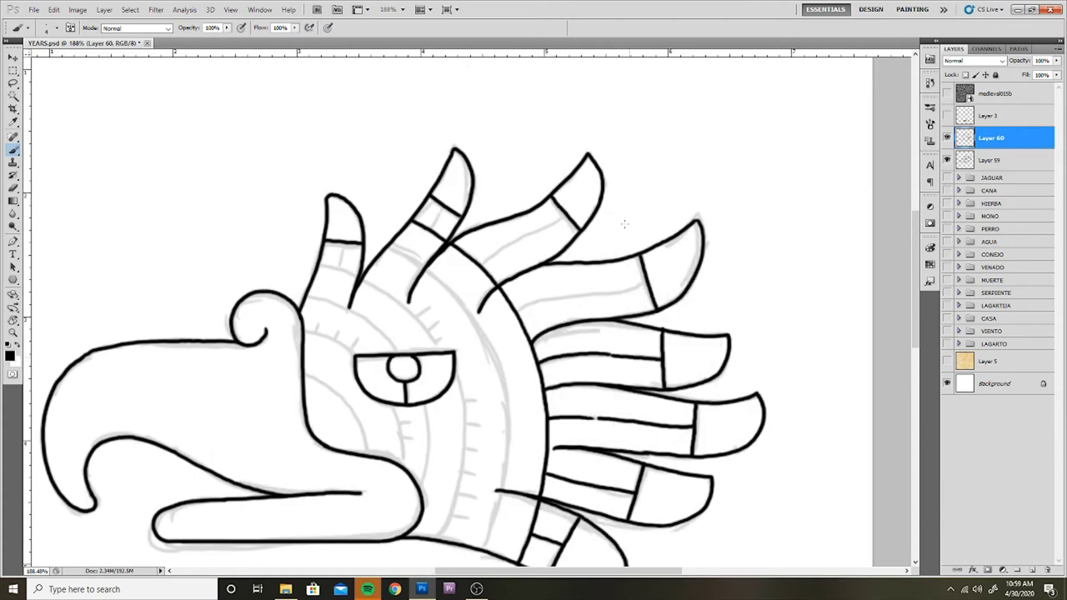
left_click_drag(518, 312, 645, 283)
left_click_drag(481, 267, 563, 216)
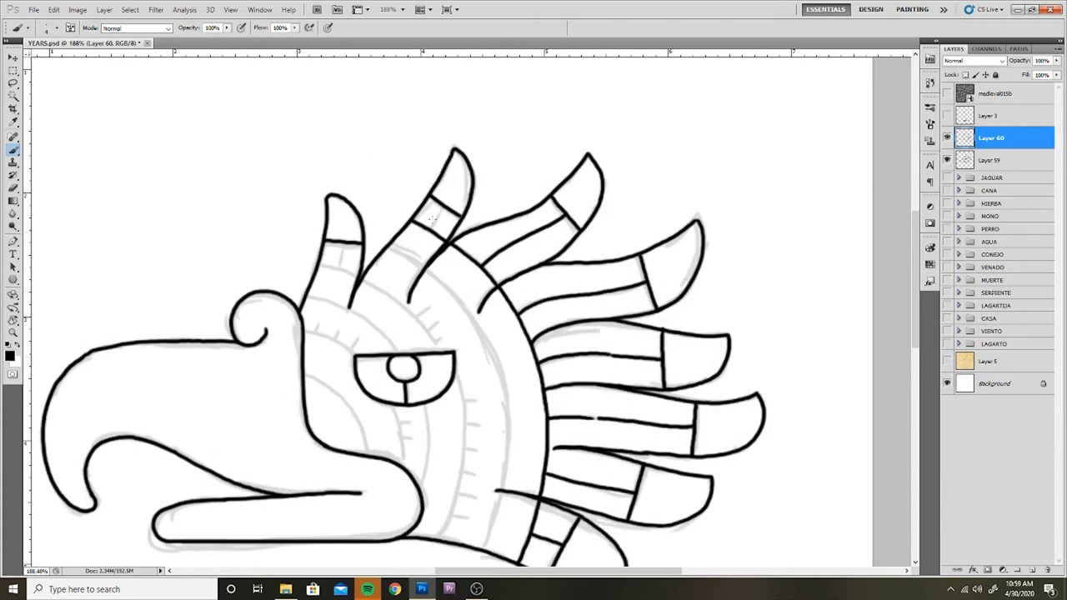
left_click_drag(431, 231, 445, 208)
mouse_move(323, 267)
left_mouse_down()
mouse_move(360, 265)
mouse_move(341, 241)
left_mouse_up()
- Open the Wacom Tablet Properties via a 'wacom' system search, then return to Photoshop
right_click(525, 292)
key("Escape")
key("super")
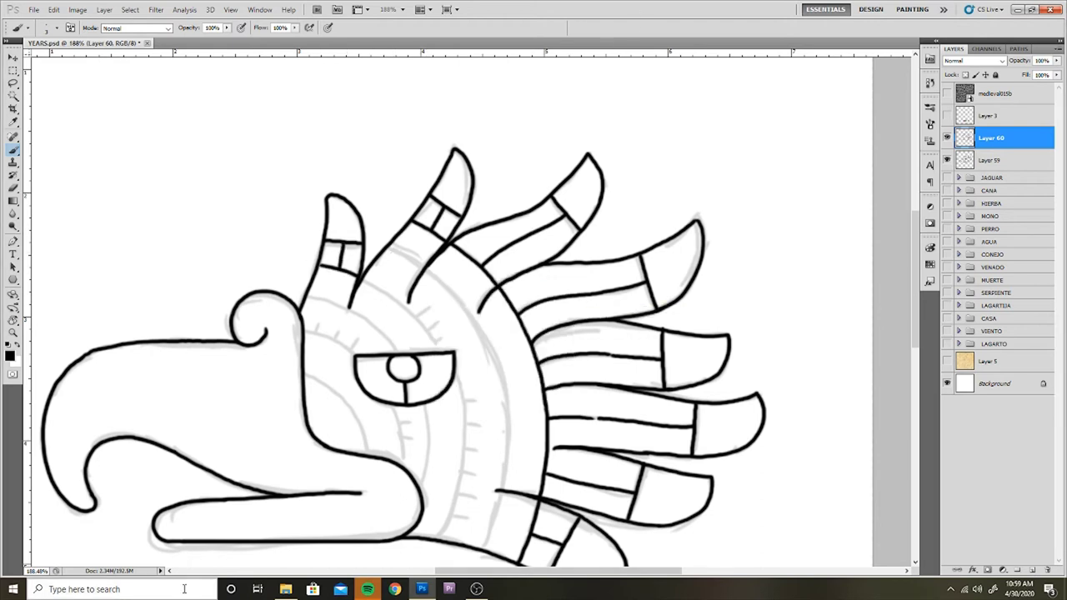
type("wacom")
key("Return")
key("alt+Tab")
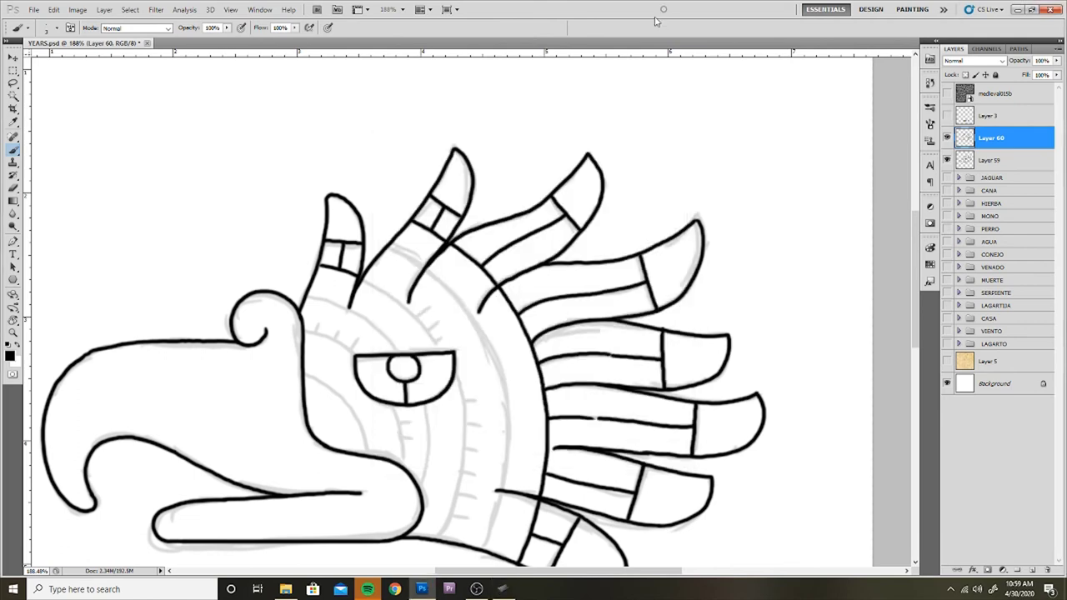
- Ink the outer and inner curved head bands and the line below the eye
mouse_move(395, 252)
left_mouse_down()
mouse_move(507, 428)
mouse_move(485, 549)
left_mouse_up()
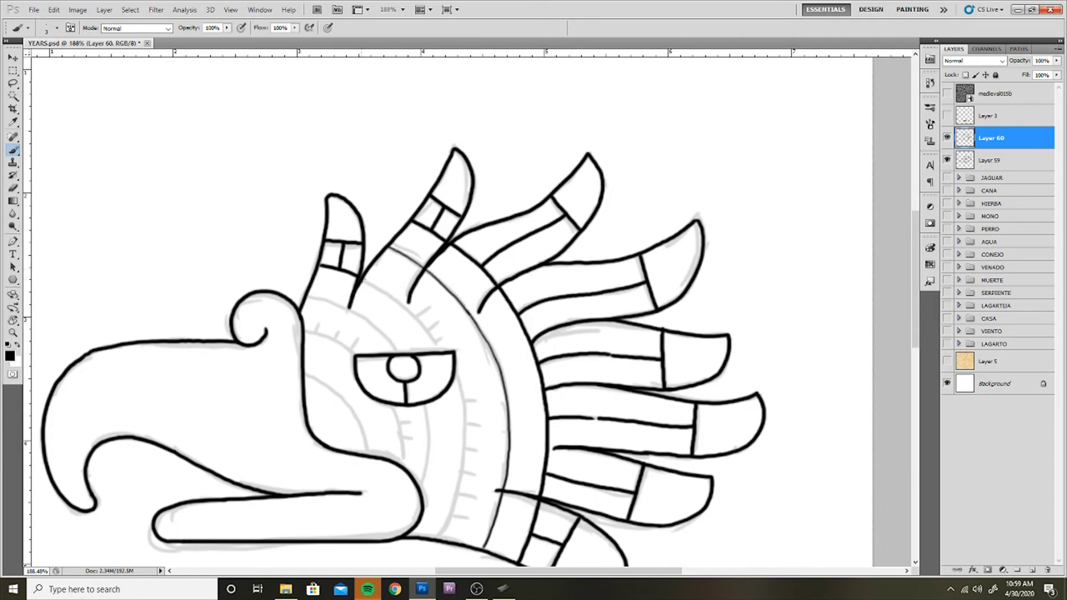
mouse_move(363, 280)
left_mouse_down()
mouse_move(445, 352)
mouse_move(461, 467)
mouse_move(440, 538)
left_mouse_up()
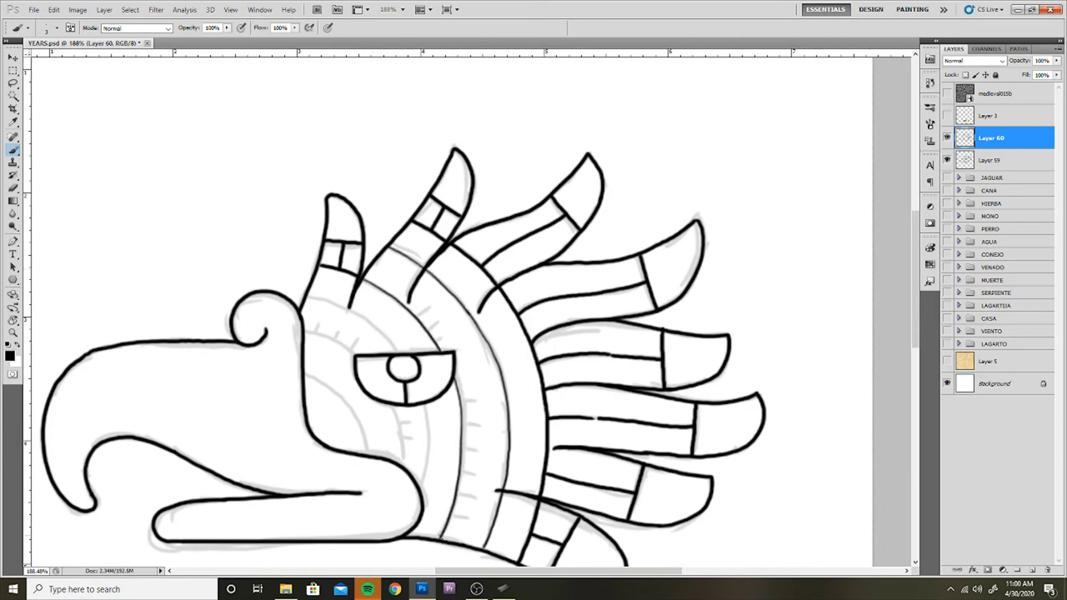
left_click_drag(311, 296, 401, 351)
left_click_drag(423, 401, 422, 488)
key("ctrl+z")
left_click_drag(423, 404, 421, 486)
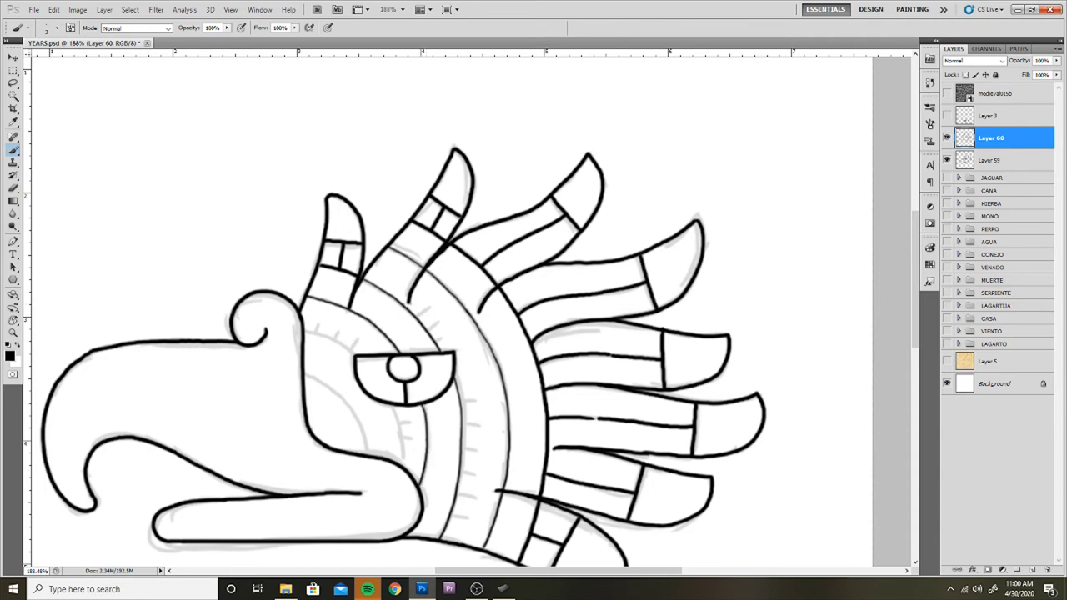
- Ink inner arcs and short strokes near the eye, undoing and restoring them
mouse_move(310, 376)
left_mouse_down()
mouse_move(347, 411)
mouse_move(369, 454)
left_mouse_up()
left_click_drag(305, 332, 347, 353)
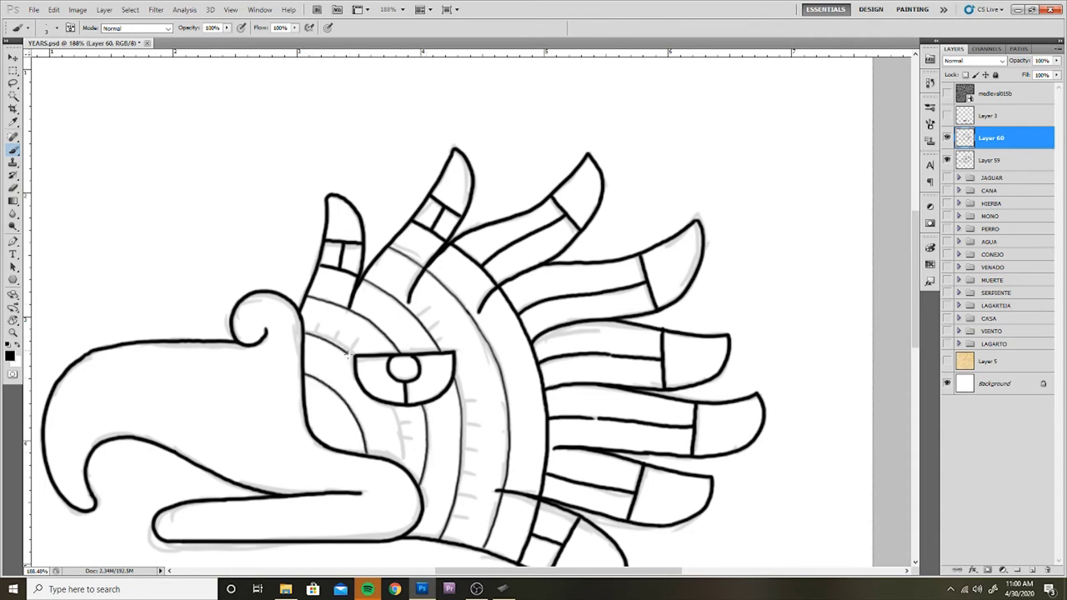
left_click_drag(388, 409, 401, 462)
key("ctrl+alt+z")
key("ctrl+alt+z")
key("ctrl+alt+z")
key("ctrl+shift+z")
key("ctrl+shift+z")
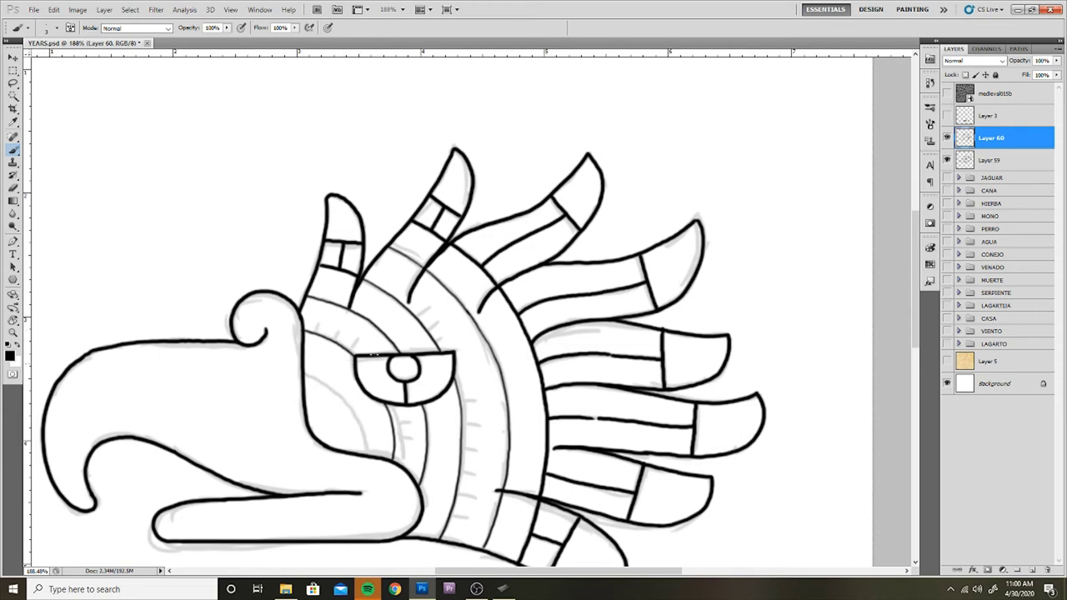
- Ink the arc beneath the eye and small tick marks, toggling the grey sketch to check
left_click(946, 160)
mouse_move(305, 370)
left_mouse_down()
mouse_move(330, 382)
mouse_move(360, 454)
left_mouse_up()
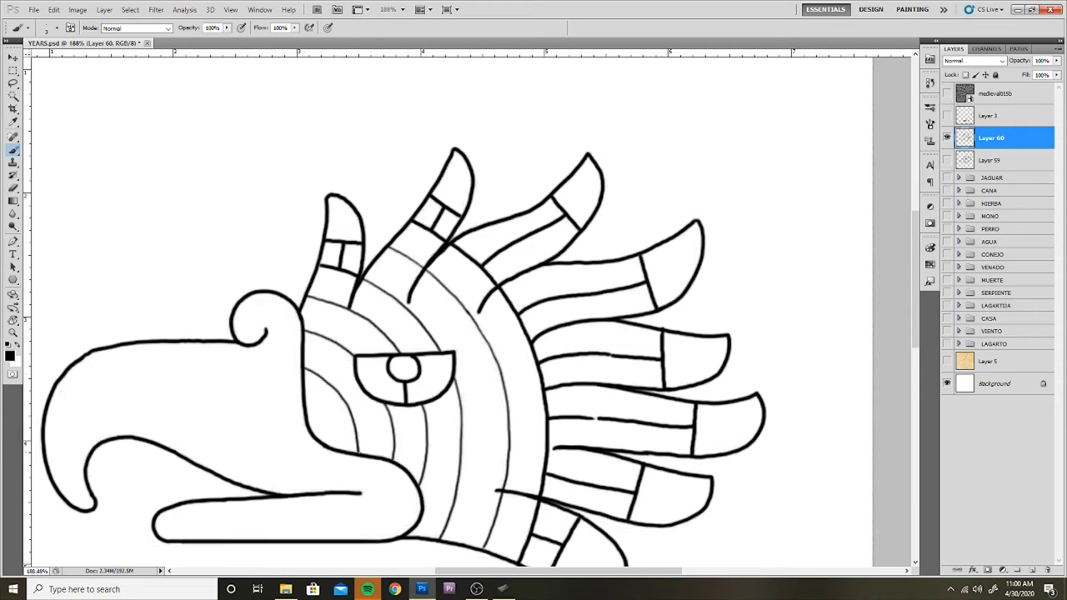
scroll(543, 252, "down", 5)
left_click(946, 160)
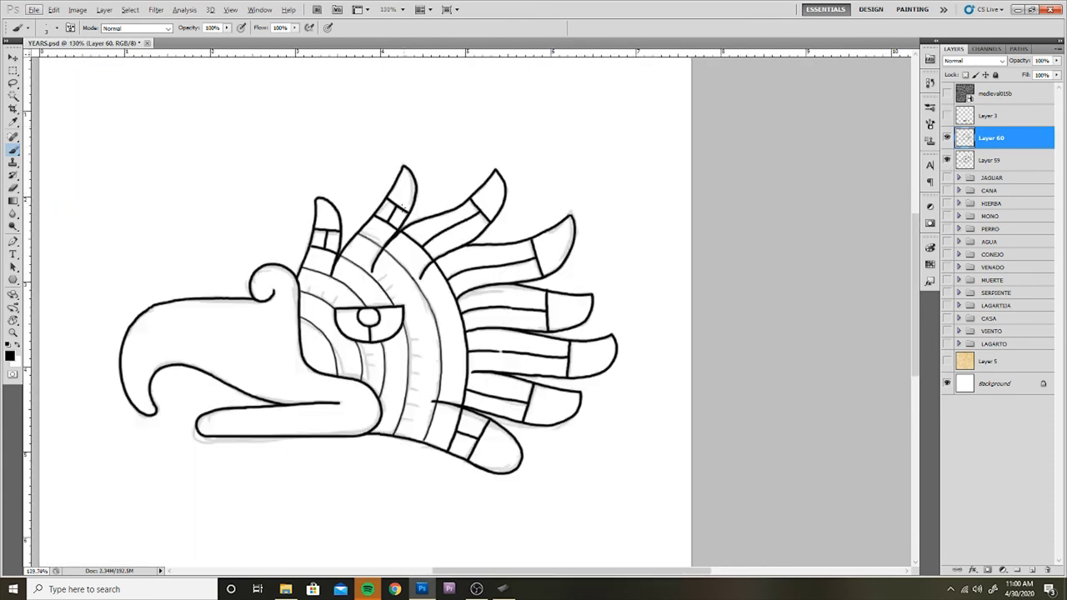
scroll(300, 335, "up", 5)
left_click_drag(304, 333, 304, 321)
left_click_drag(325, 341, 327, 328)
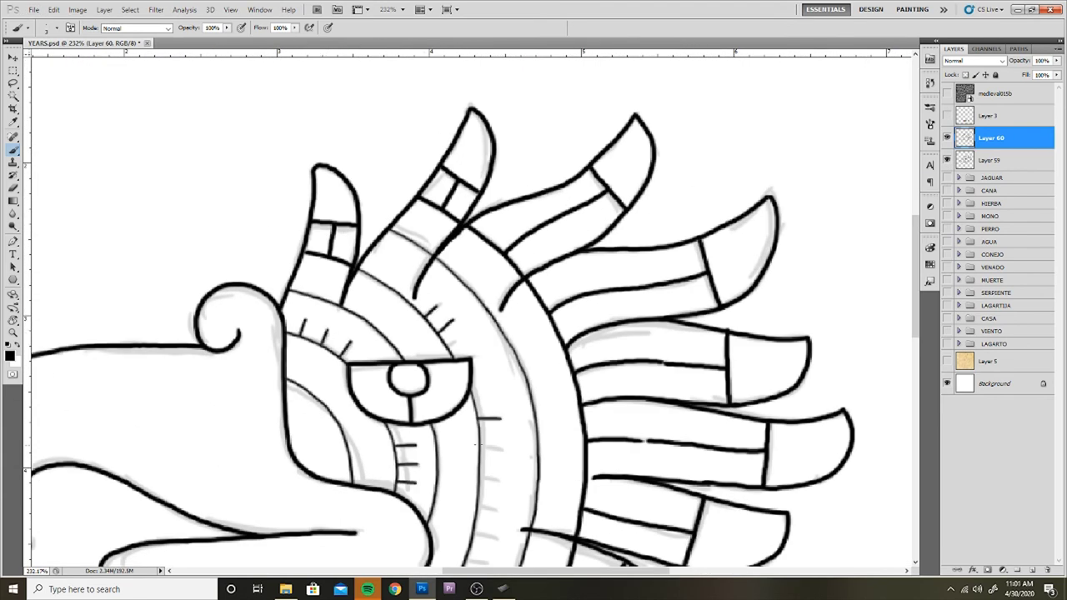
scroll(433, 404, "down", 3)
scroll(433, 405, "right", 1)
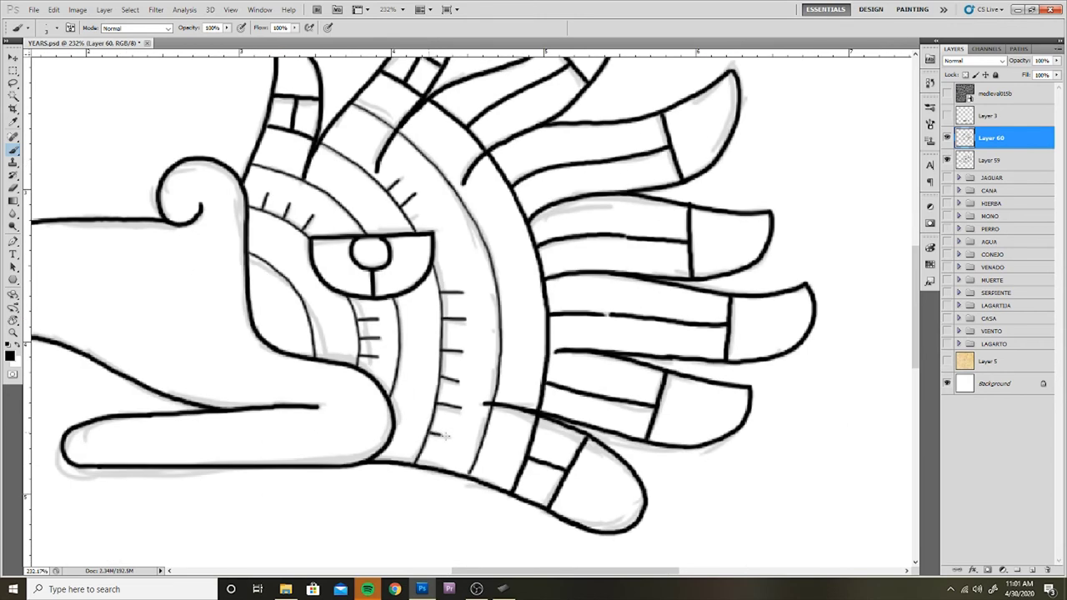
scroll(483, 419, "down", 3)
scroll(482, 419, "down", 1)
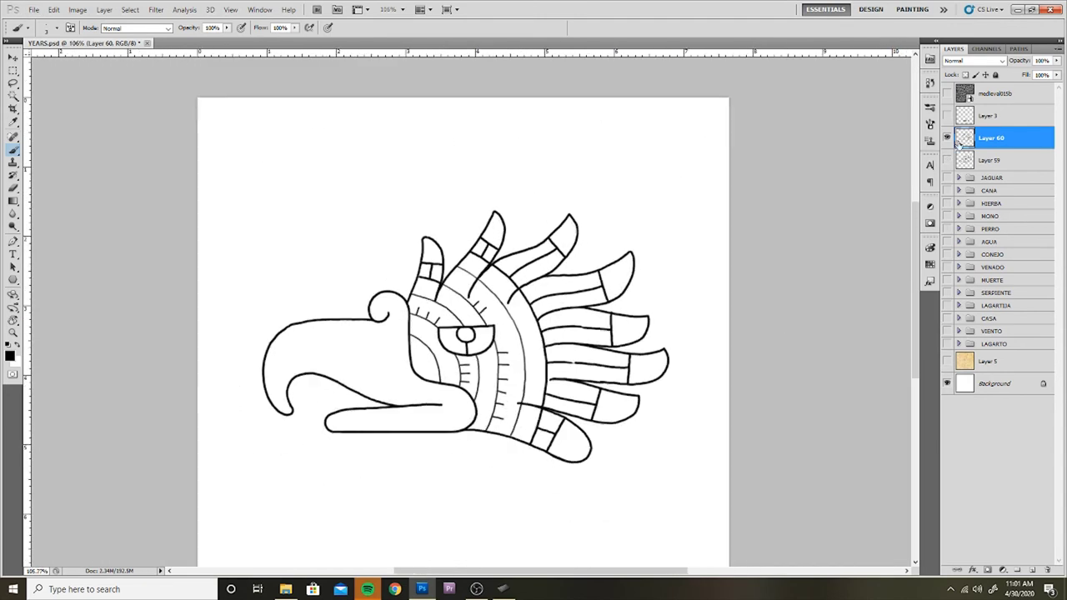
- Move the colour swatches near the drawing and select the beak area with the Magic Wand
key("v")
left_click_drag(500, 533, 406, 494)
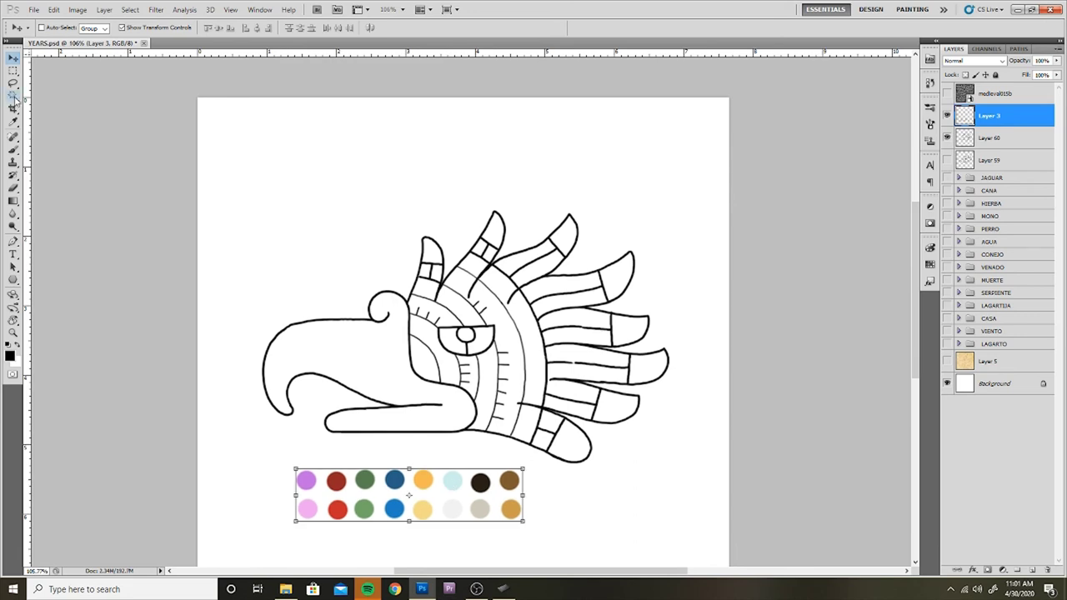
key("w")
left_click(656, 250)
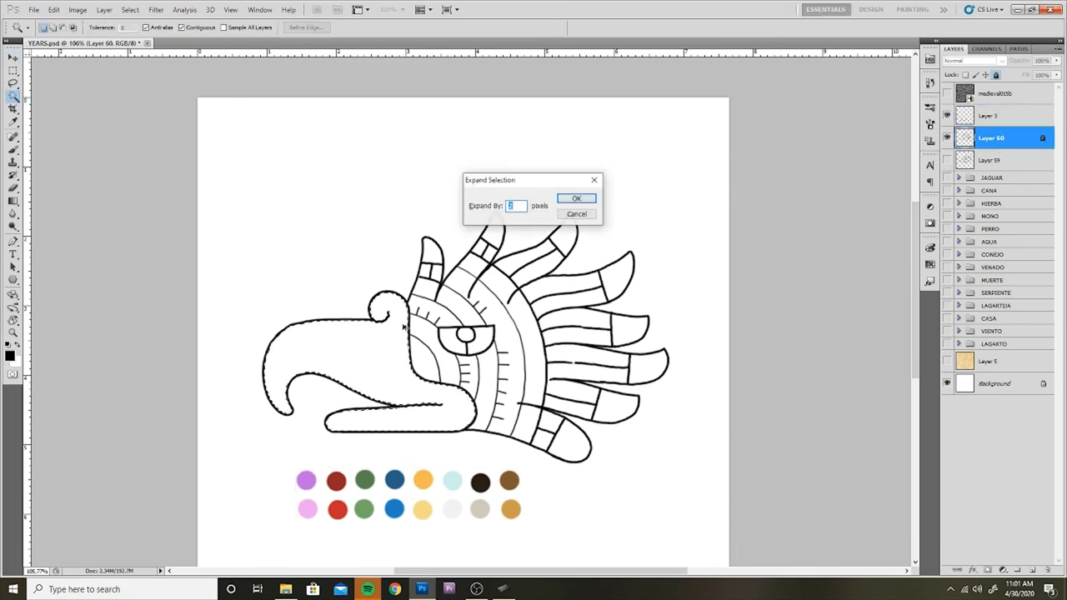
key("Return")
key("b")
- Fill the beak selection with light yellow on a new colour layer
left_click(991, 160)
left_click(1032, 569)
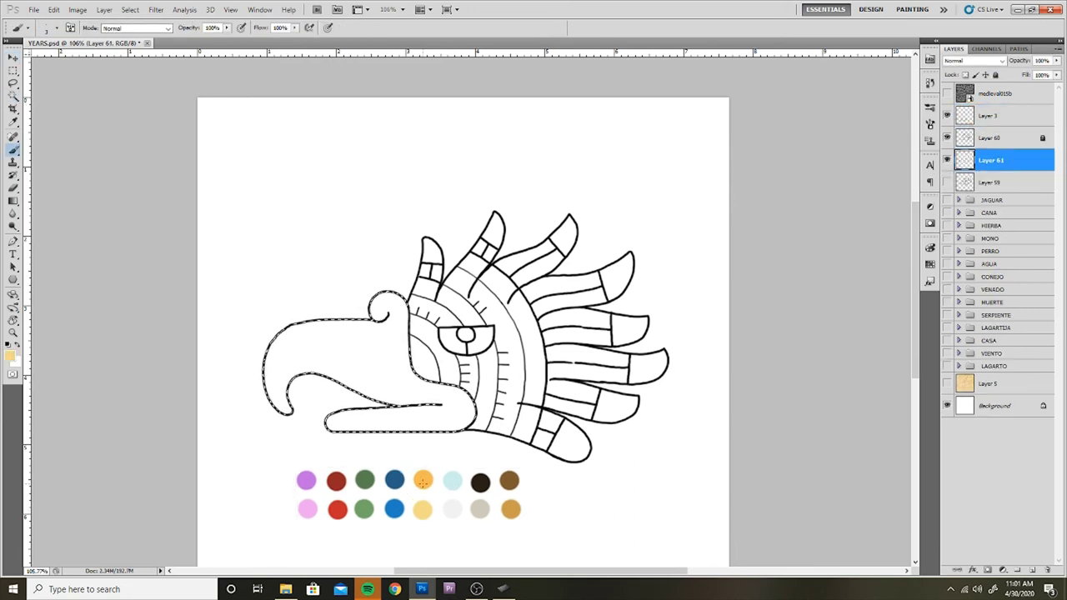
key("alt+BackSpace")
key("l")
key("Return")
left_click(13, 96)
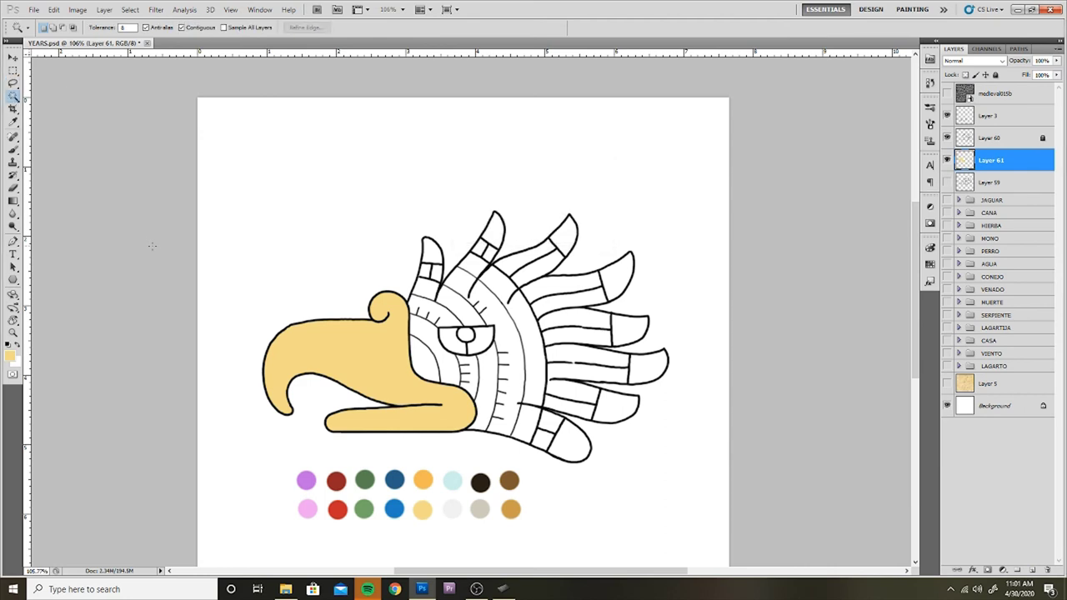
- Pick the red swatch colour and prepare the outline and colour layers for the eye
left_click(1018, 139)
key("b")
left_click(339, 510, "alt")
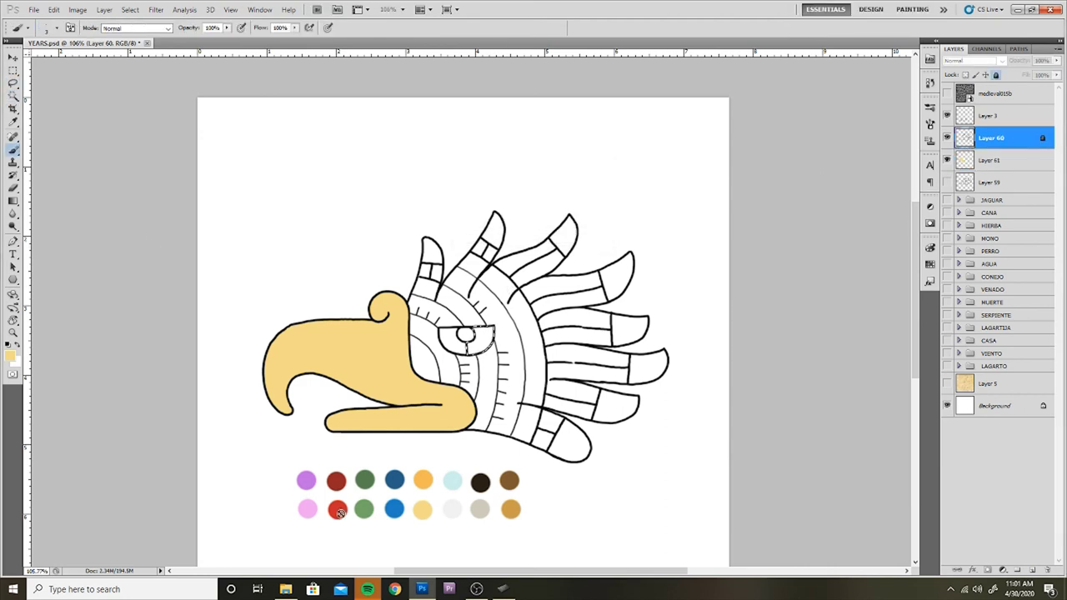
left_click(1001, 158)
key("w")
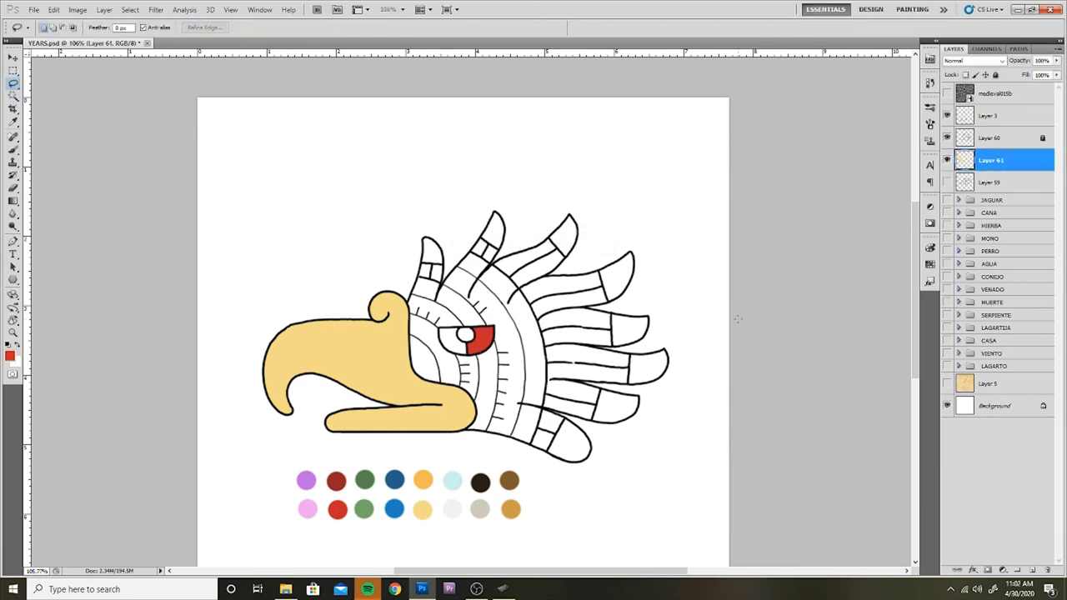
key("alt+]")
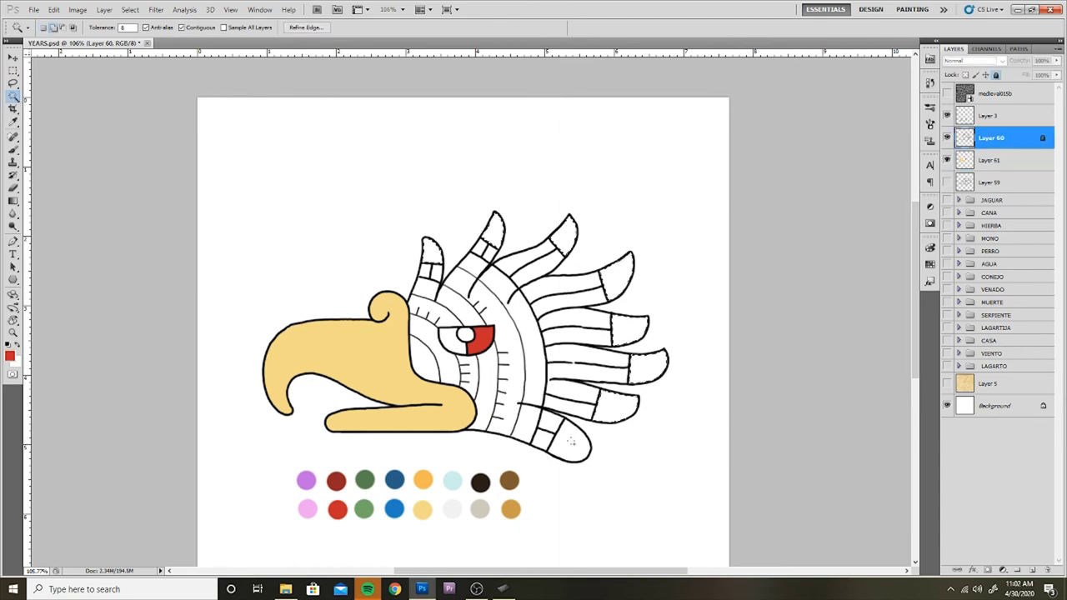
- Fill the selected headdress and face segments with brown, then deselect
left_click(571, 441)
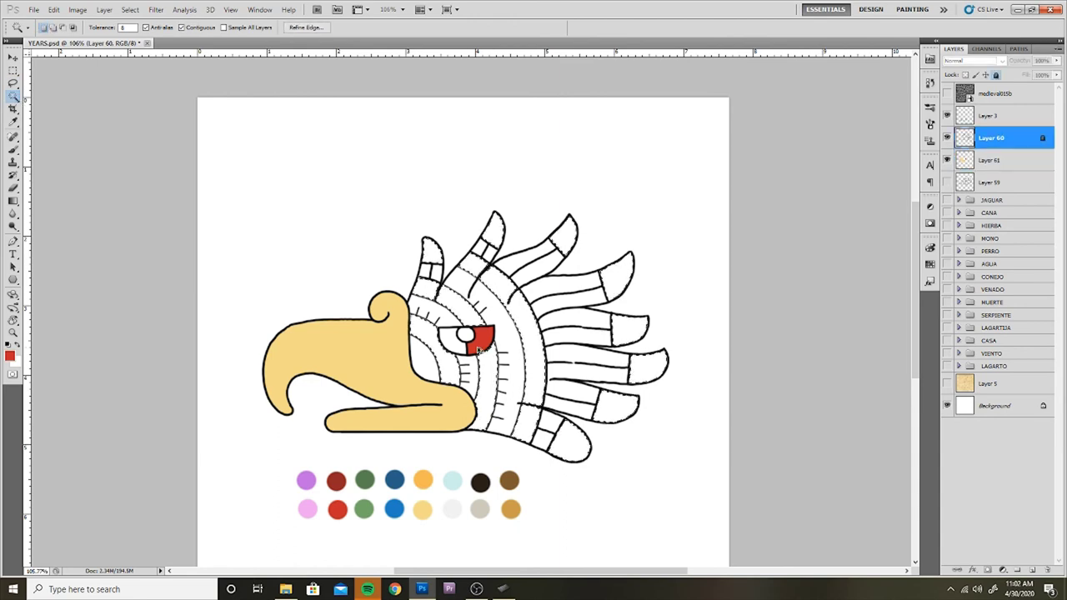
key("b")
left_click(1008, 160)
key("alt+BackSpace")
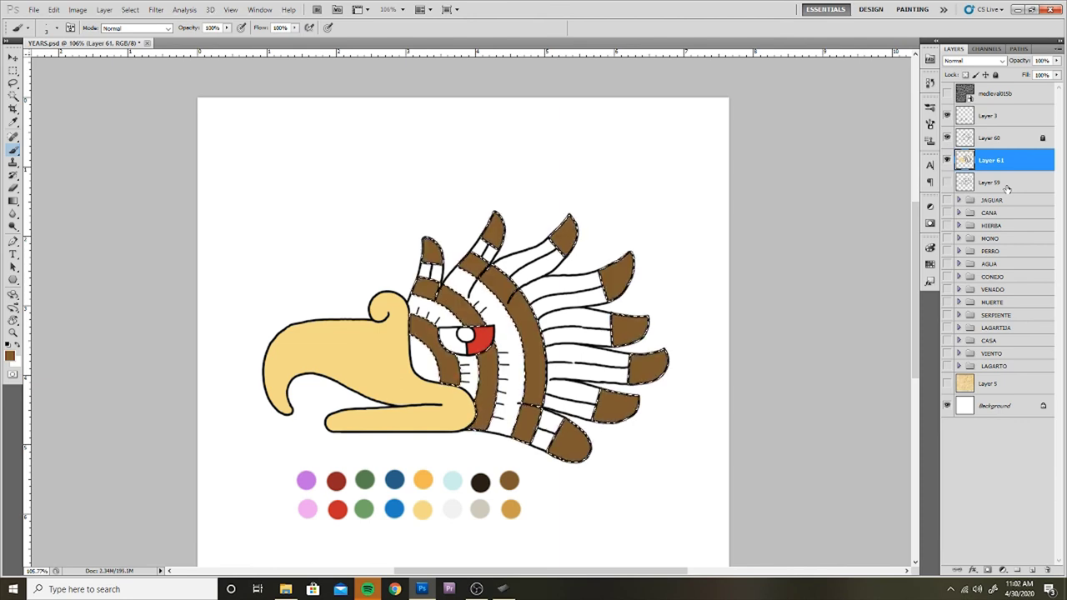
key("ctrl+d")
key("l")
left_click(13, 97)
left_click(1004, 139)
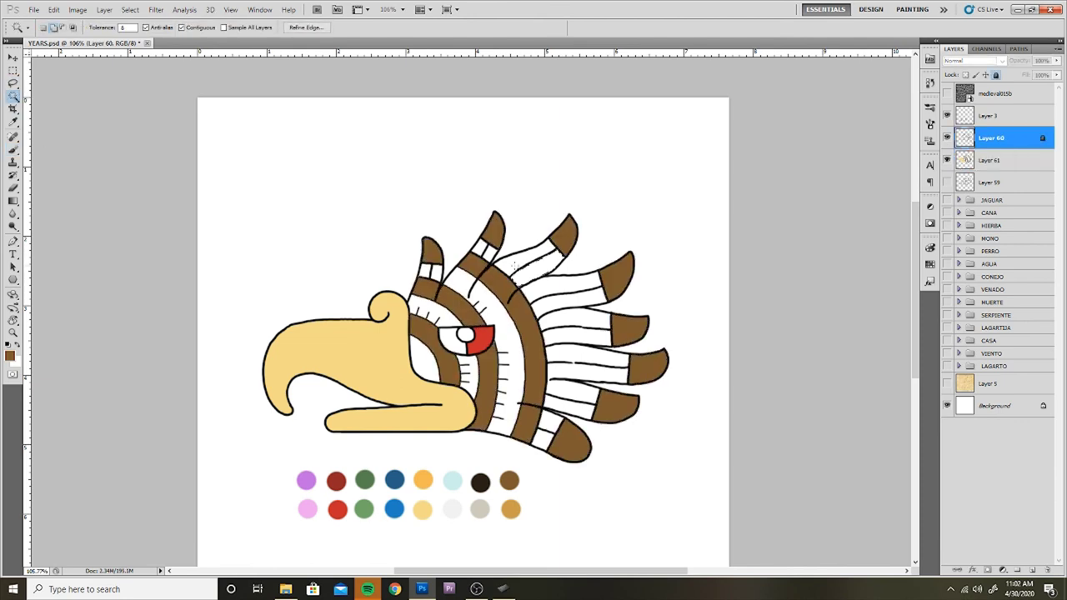
- Magic Wand-select the remaining white feather segments on Layer 60
left_click(467, 288, "shift")
left_click(525, 275, "shift")
left_click(575, 333, "shift")
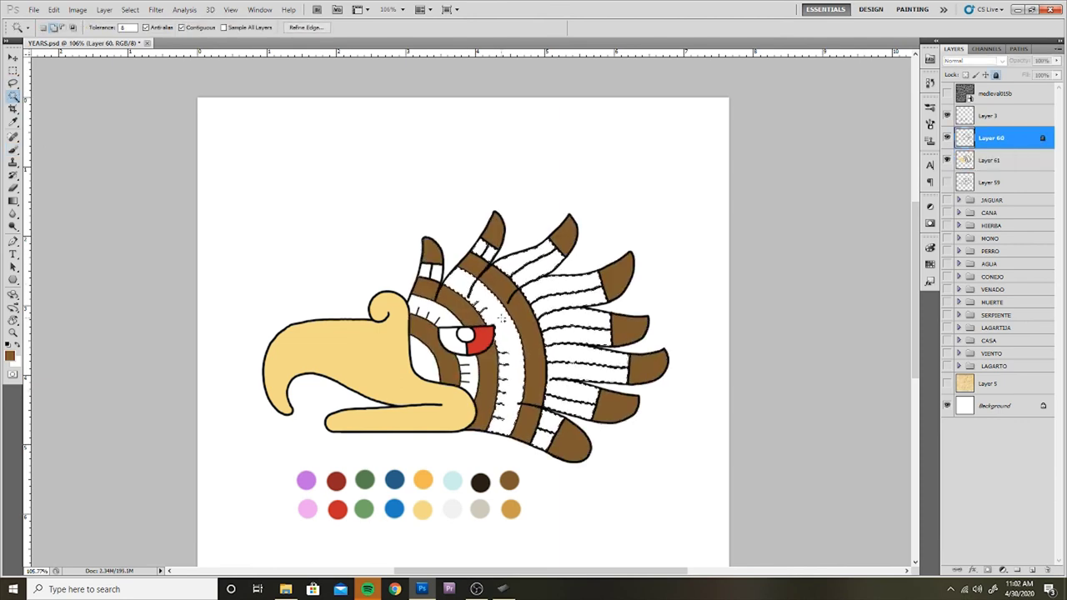
left_click(441, 300, "shift")
left_click(525, 250, "shift")
left_click(575, 275, "shift")
- Fill the selected feathers light grey on Layer 61, reverting a trial gold fill
key("b")
key("x")
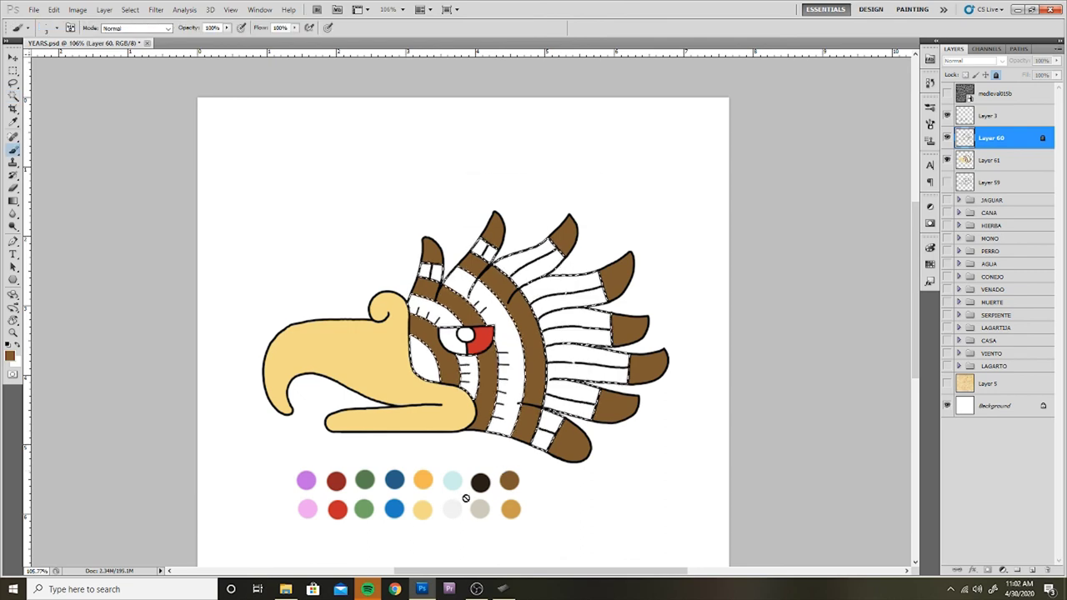
left_click(1000, 160)
key("alt+BackSpace")
left_click(510, 509, "alt")
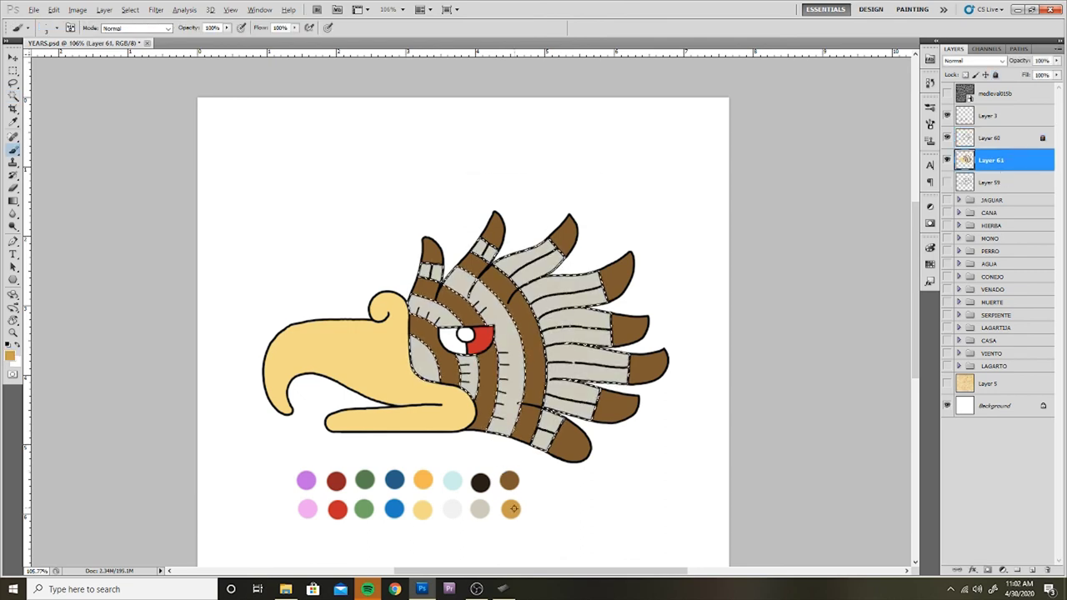
key("alt+BackSpace")
key("ctrl+z")
key("ctrl+d")
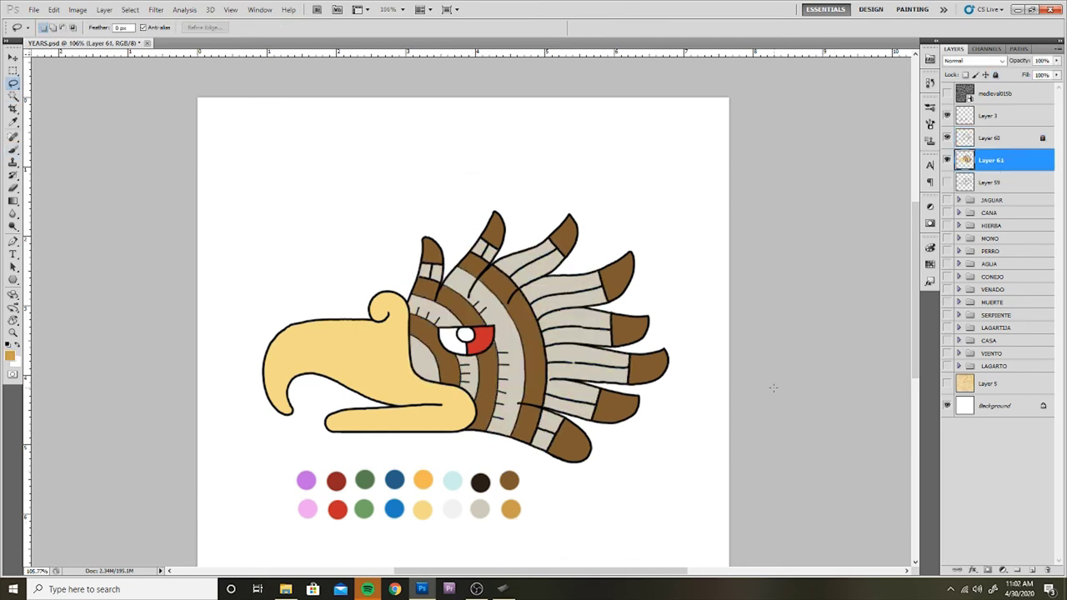
- Sample a light colour from the swatches while switching between the outline and colour layers
scroll(510, 363, "up", 2)
scroll(509, 363, "up", 1)
scroll(607, 290, "down", 2)
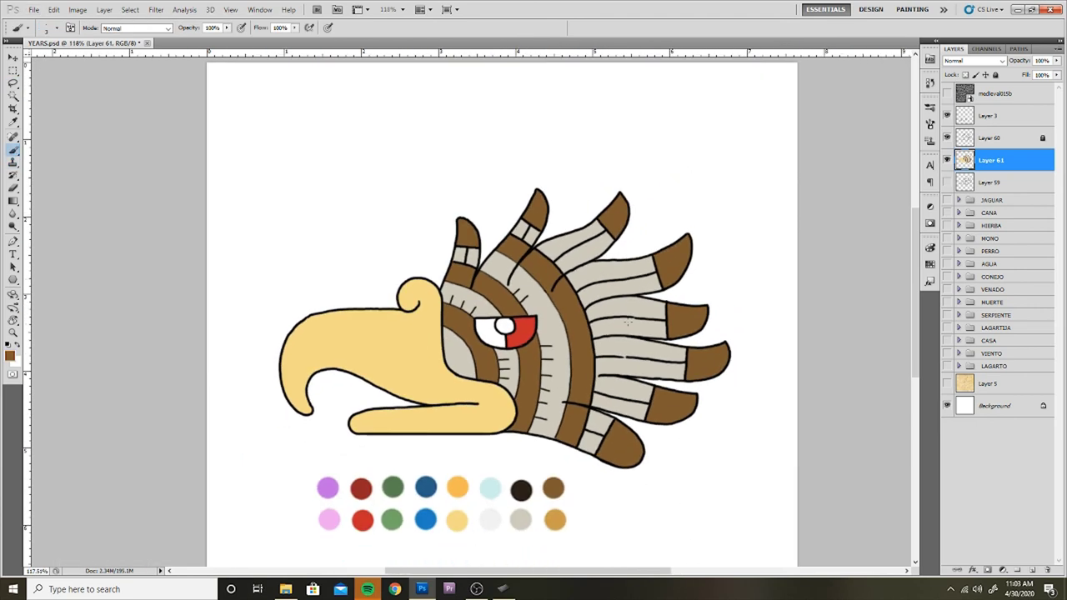
key("w")
key("alt+bracketright")
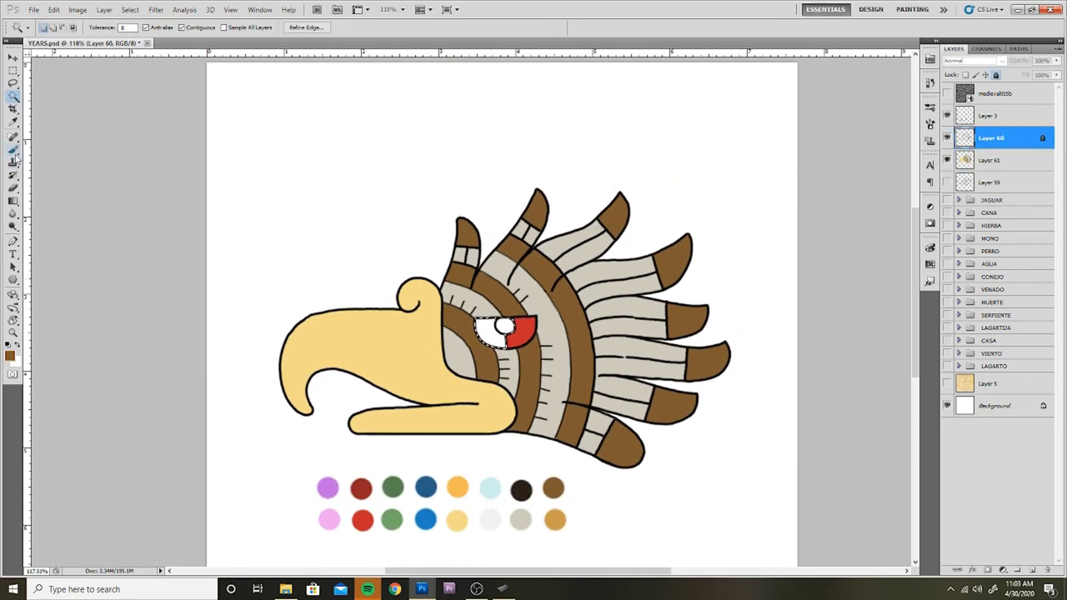
key("i")
left_click(489, 520)
key("alt+bracketleft")
key("ctrl+d")
key("l")
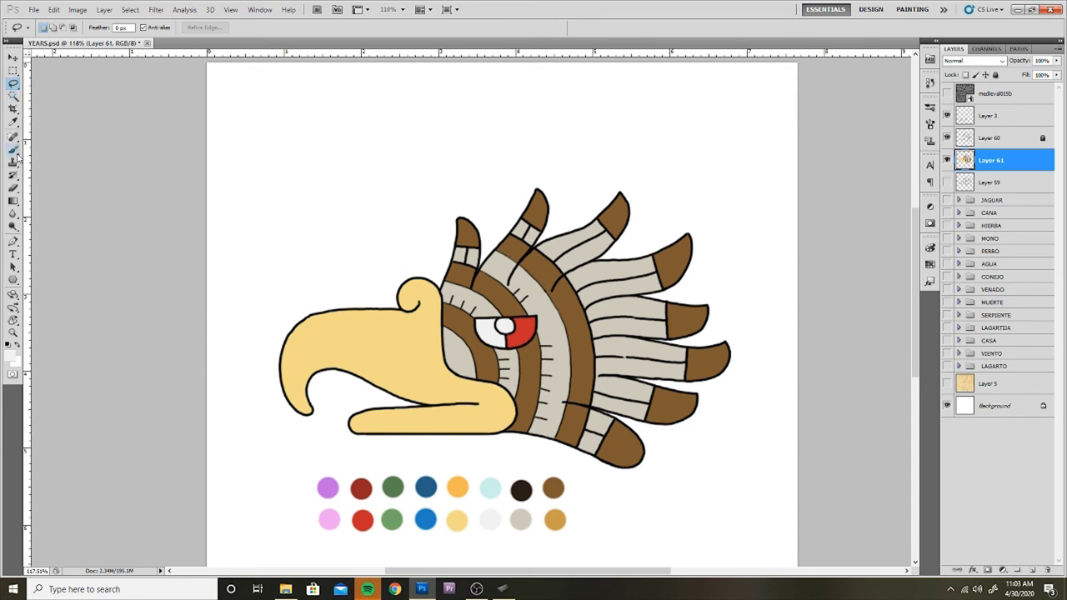
left_click(13, 149)
- Hide the colour swatch layer, activate the outline layer, and set black as the paint colour
scroll(664, 155, "up", 1)
left_click(945, 116)
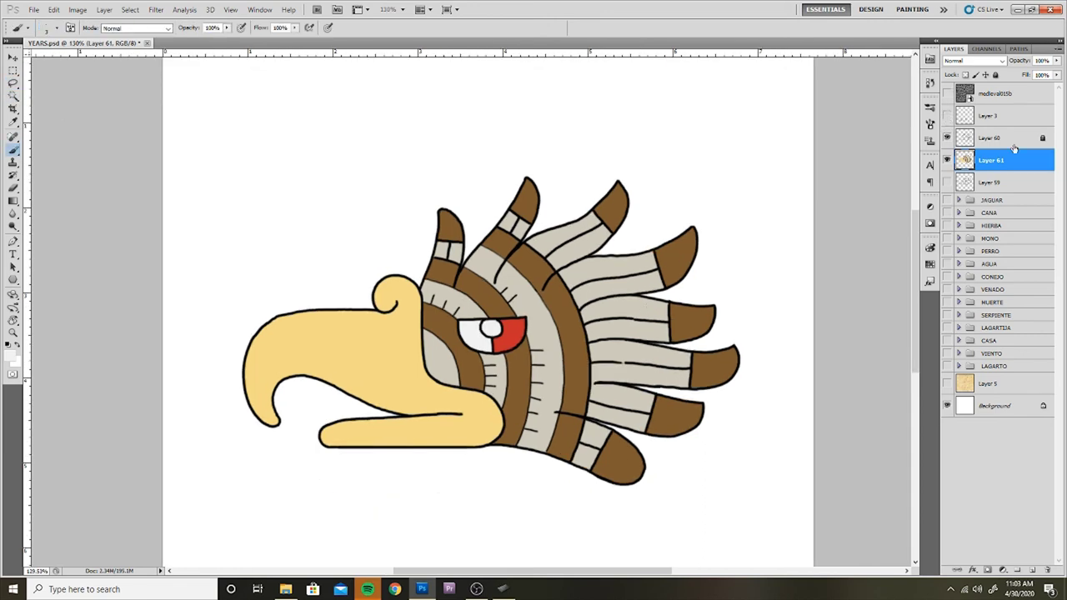
left_click(1013, 139)
key("d")
scroll(458, 321, "up", 2)
right_click(500, 341)
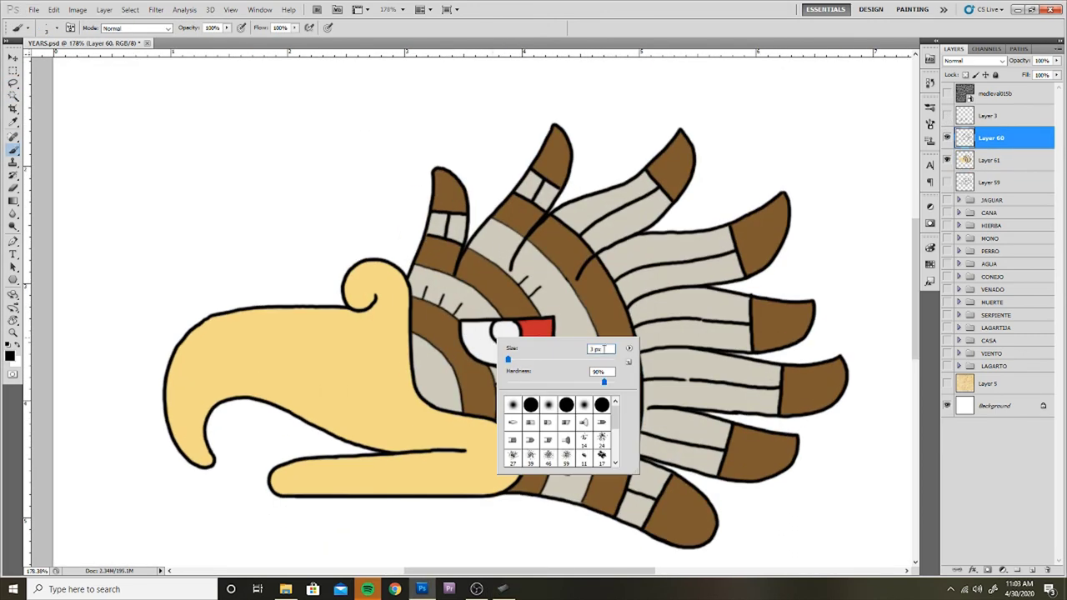
key("Return")
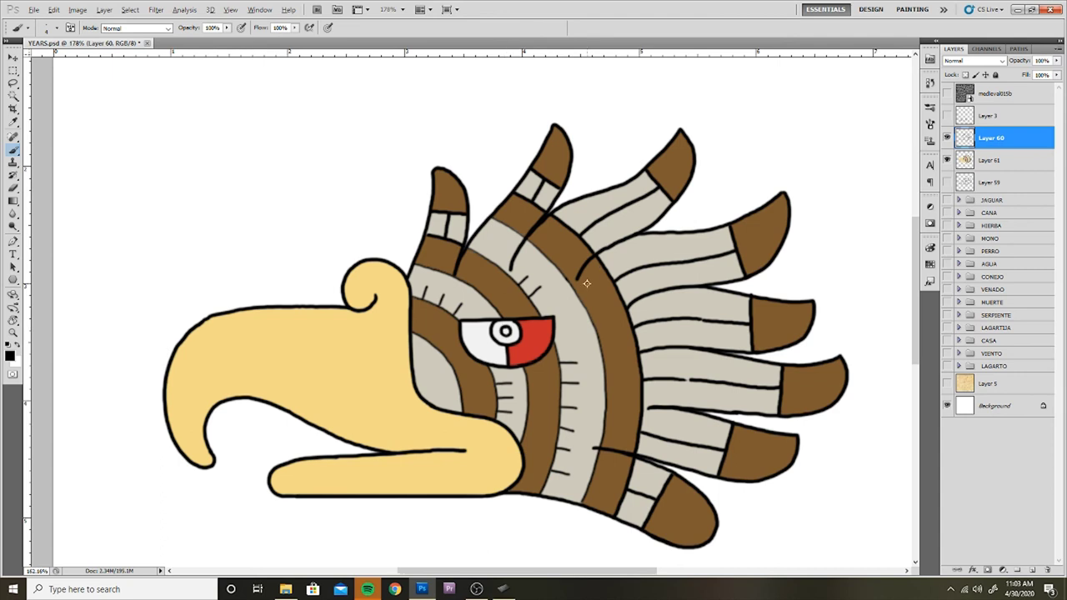
scroll(587, 283, "down", 3)
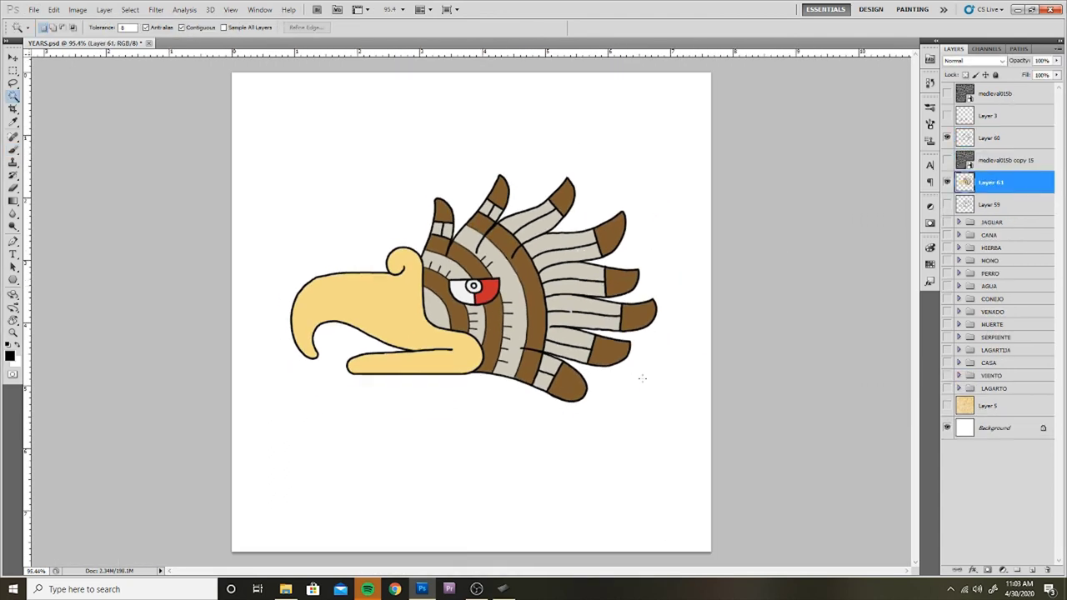
- Duplicate the medieval015b texture layer above Layer 61 and mask it to the eagle's shape
left_click_drag(1005, 94, 970, 187)
key("w")
left_click(969, 185)
left_click(682, 329)
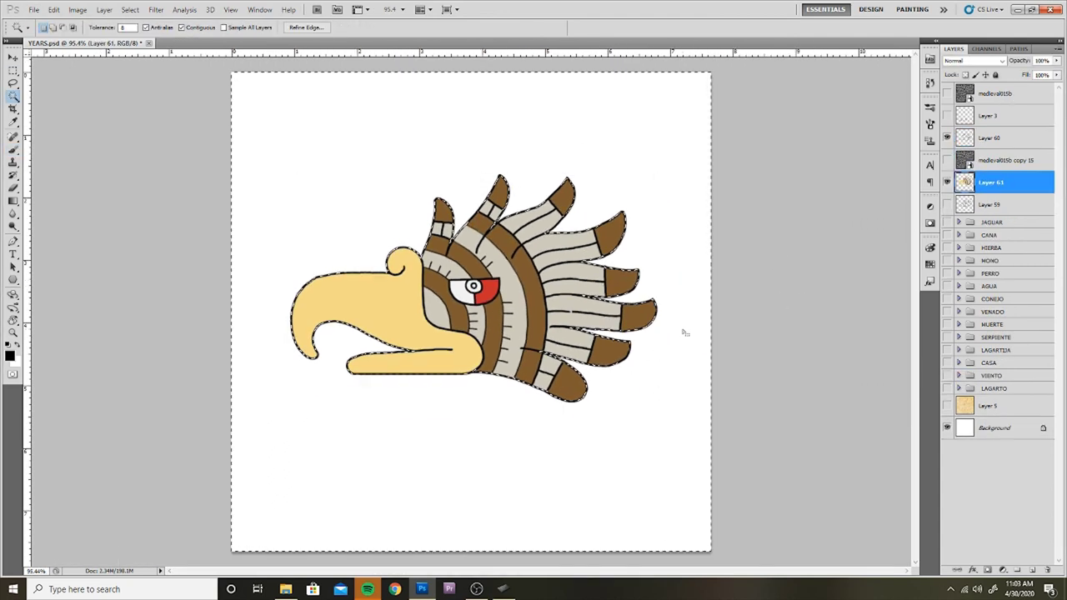
left_click(946, 160)
left_click(1000, 160)
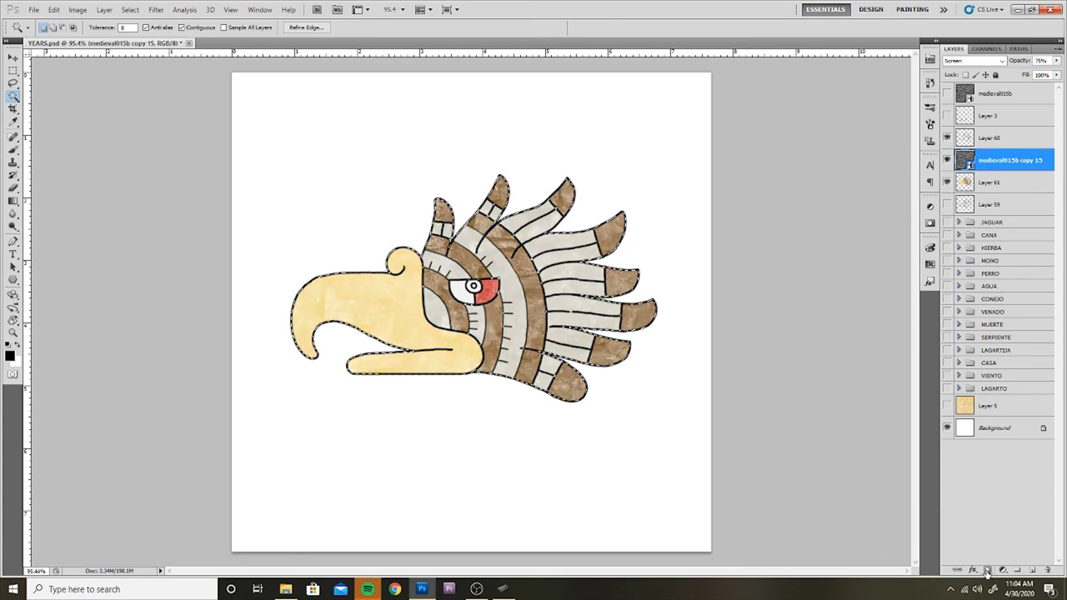
left_click(987, 570)
- Copy Outer Glow from Layer 57 to Layer 61 and show the parchment Layer 5
left_click_drag(997, 324, 1004, 183)
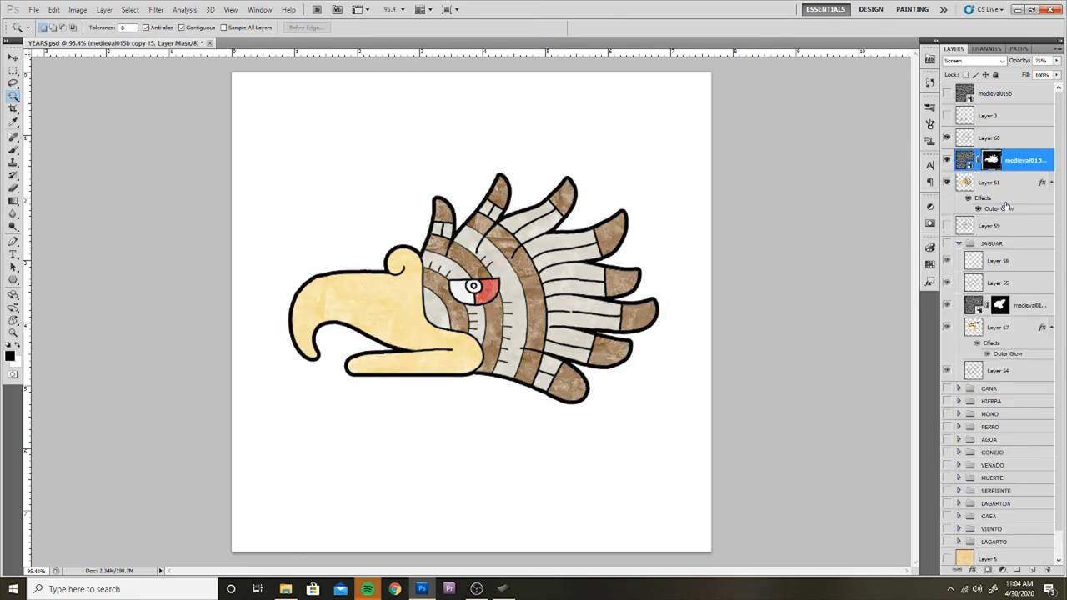
left_click(958, 243)
left_click(945, 427)
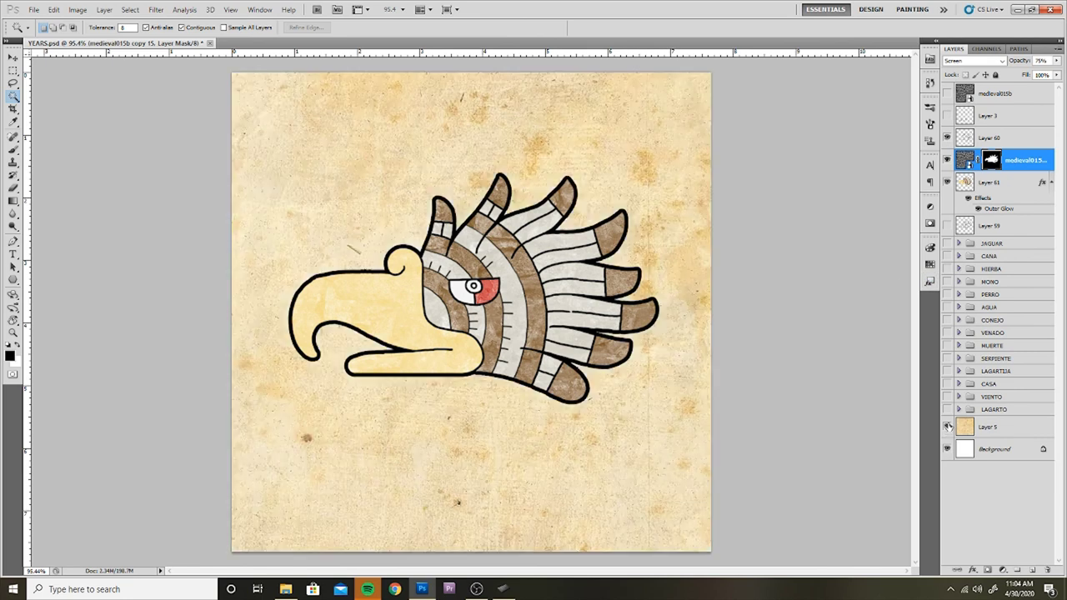
scroll(915, 453, "up", 2)
scroll(819, 421, "up", 2)
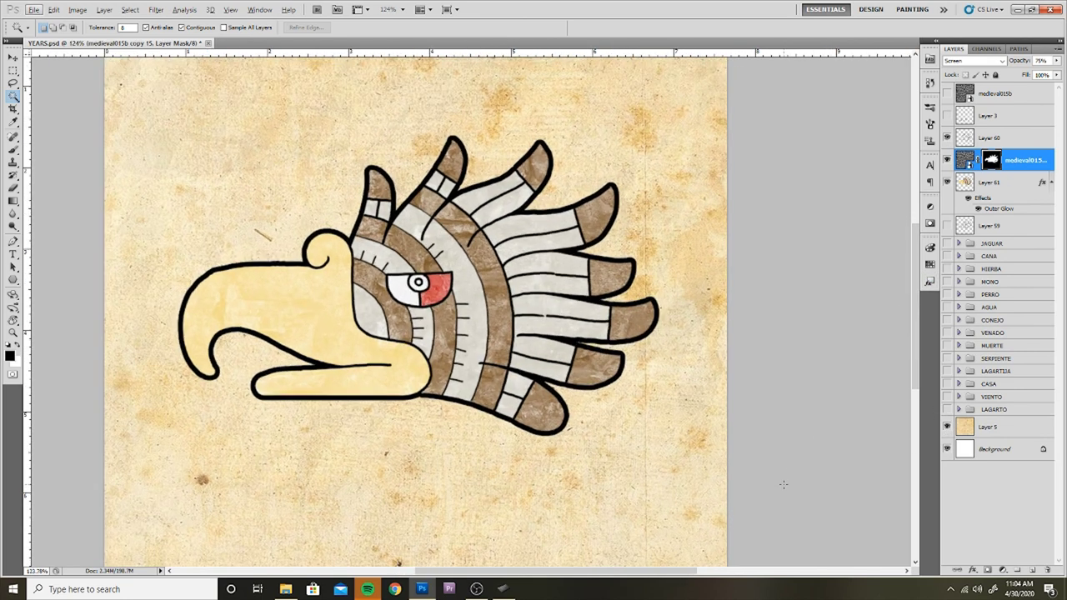
left_click_drag(528, 427, 594, 437)
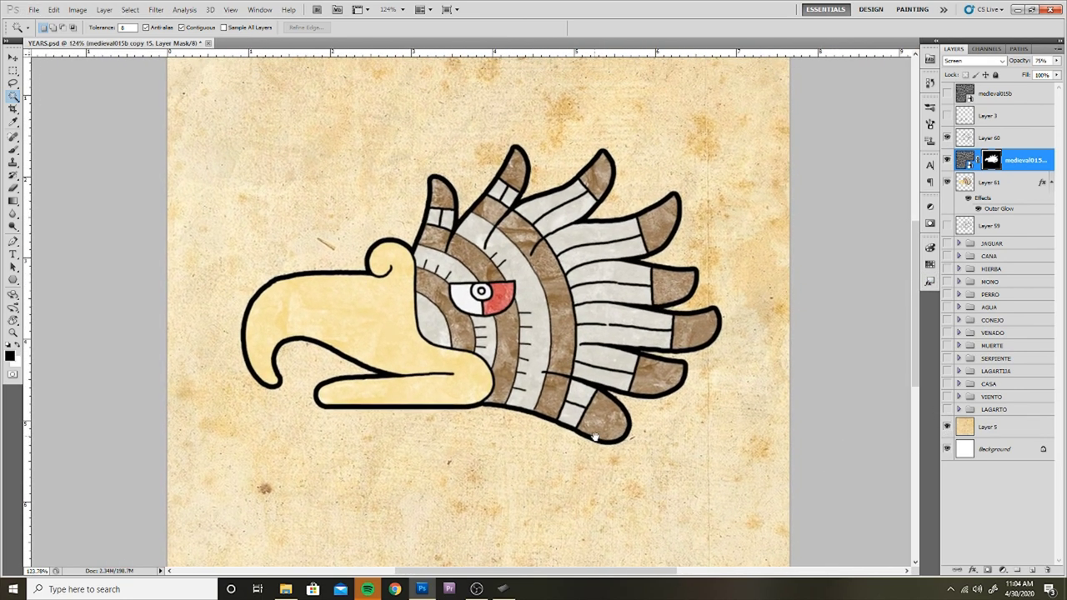